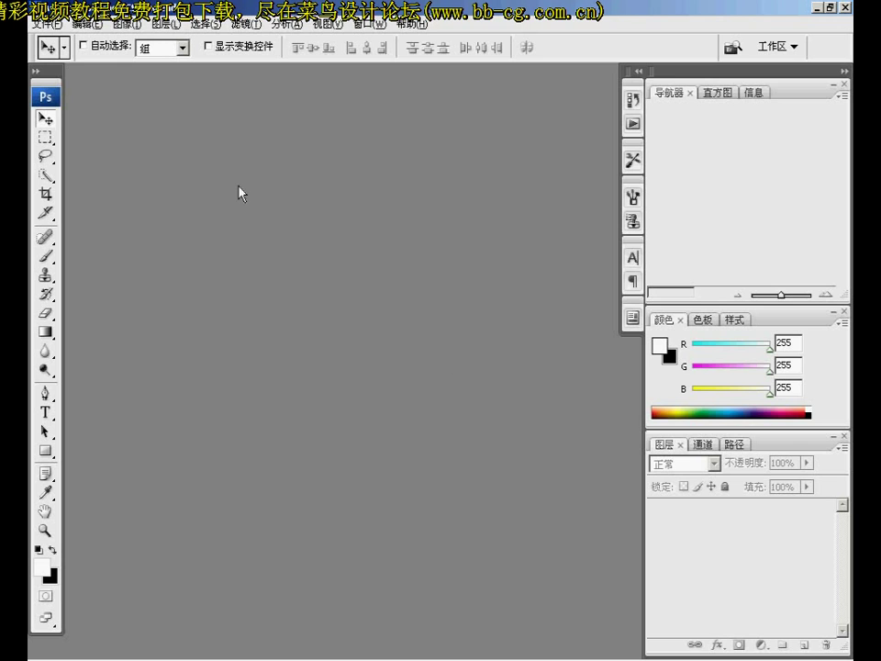
Create a white 14.99 × 14.99 cm, 72 ppi RGB document and centre its window
{"action": "left_click", "coordinate": [41, 24]}
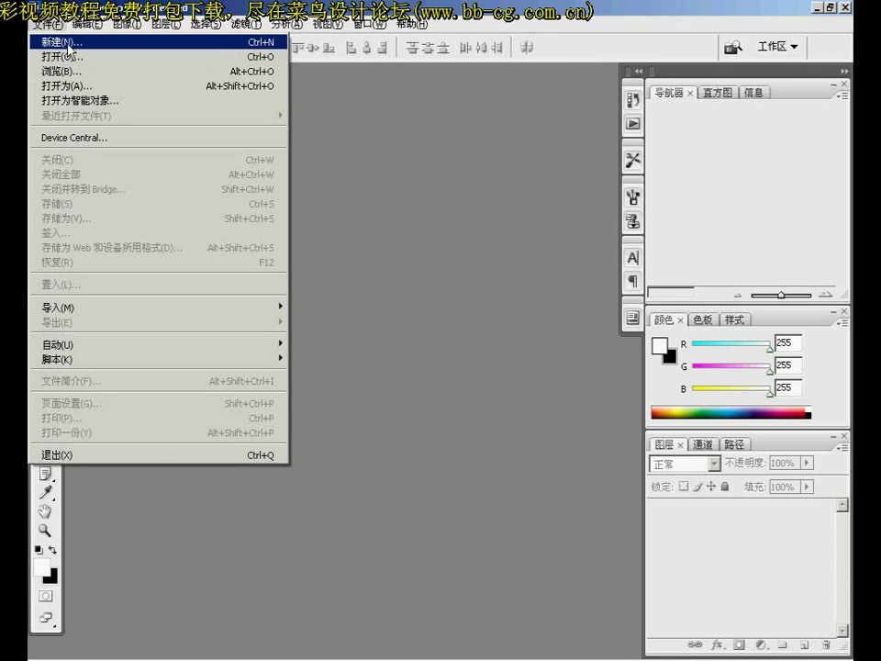
{"action": "left_click", "coordinate": [66, 47]}
{"action": "left_click_drag", "start_coordinate": [325, 323], "coordinate": [271, 323]}
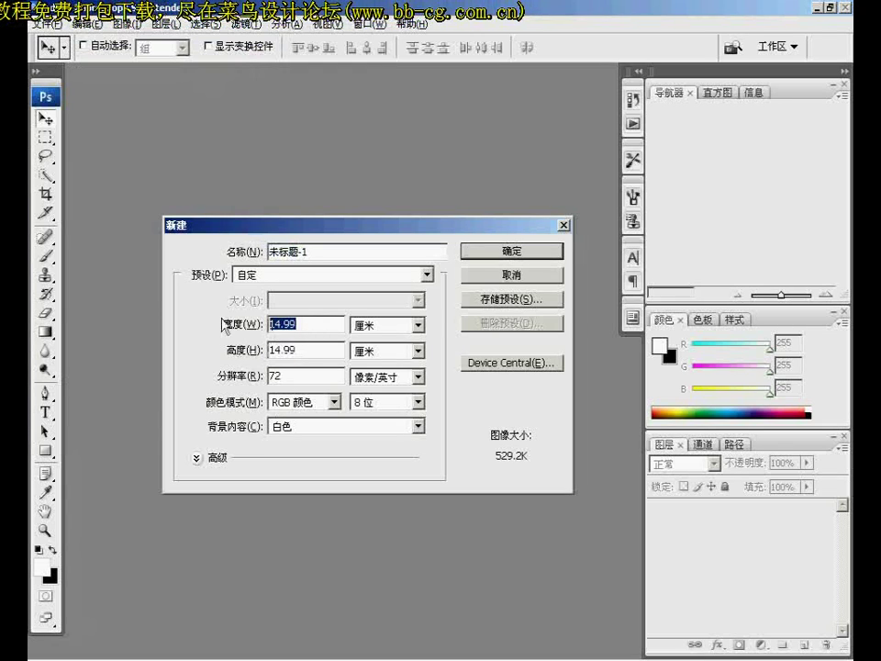
{"action": "left_click", "coordinate": [507, 250]}
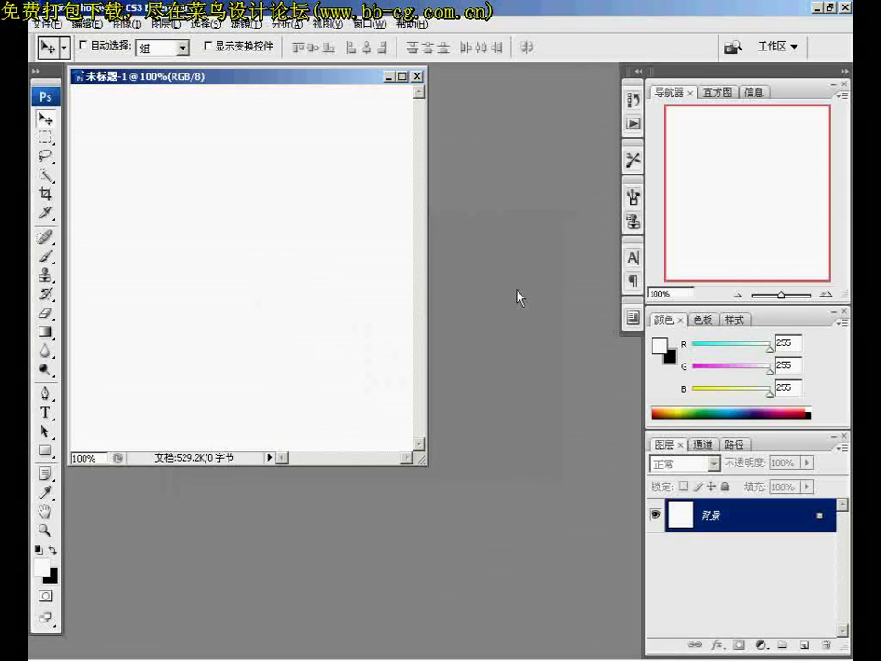
{"action": "left_click_drag", "start_coordinate": [321, 83], "coordinate": [434, 196]}
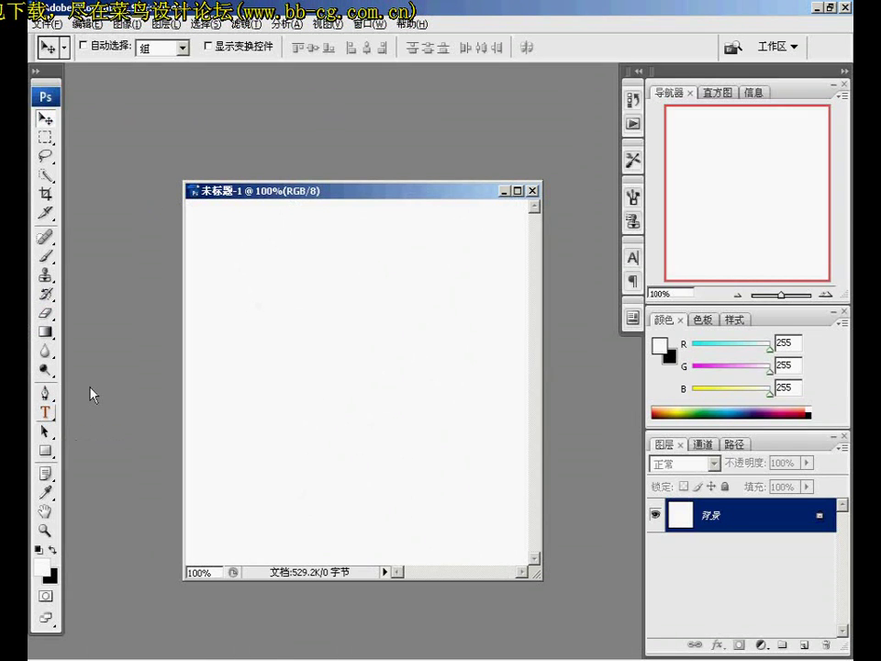
Apply Add Noise at 400% amount, Gaussian distribution, monochromatic, to the blank canvas
{"action": "left_click", "coordinate": [244, 24]}
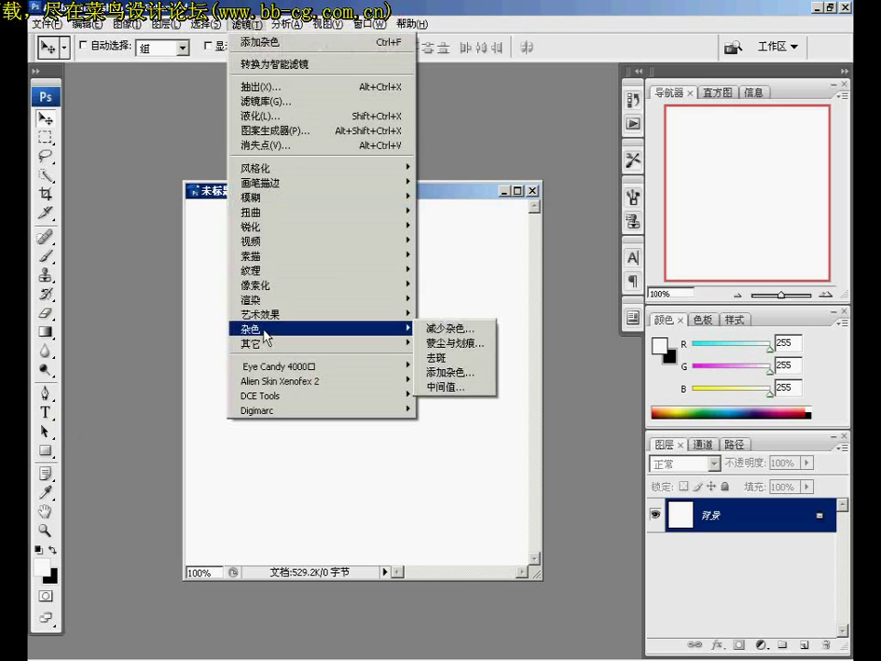
{"action": "left_click", "coordinate": [451, 378]}
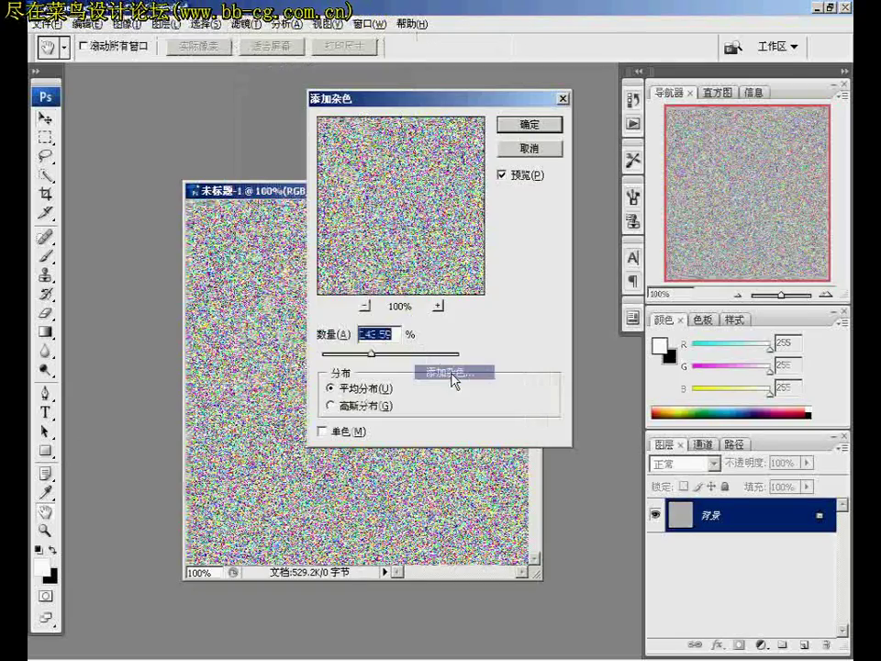
{"action": "left_click_drag", "start_coordinate": [410, 96], "coordinate": [449, 136]}
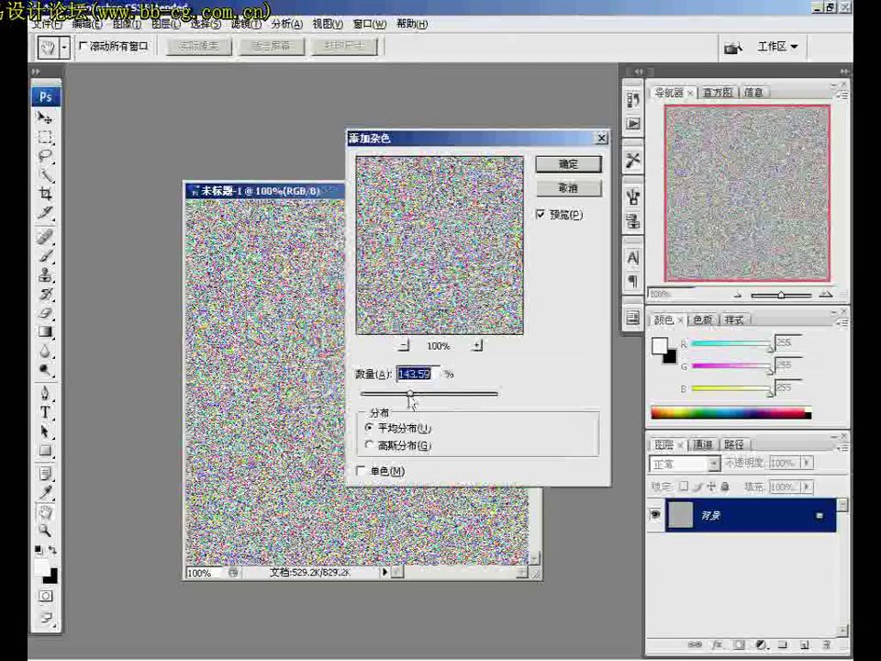
{"action": "left_click_drag", "start_coordinate": [409, 395], "coordinate": [531, 400]}
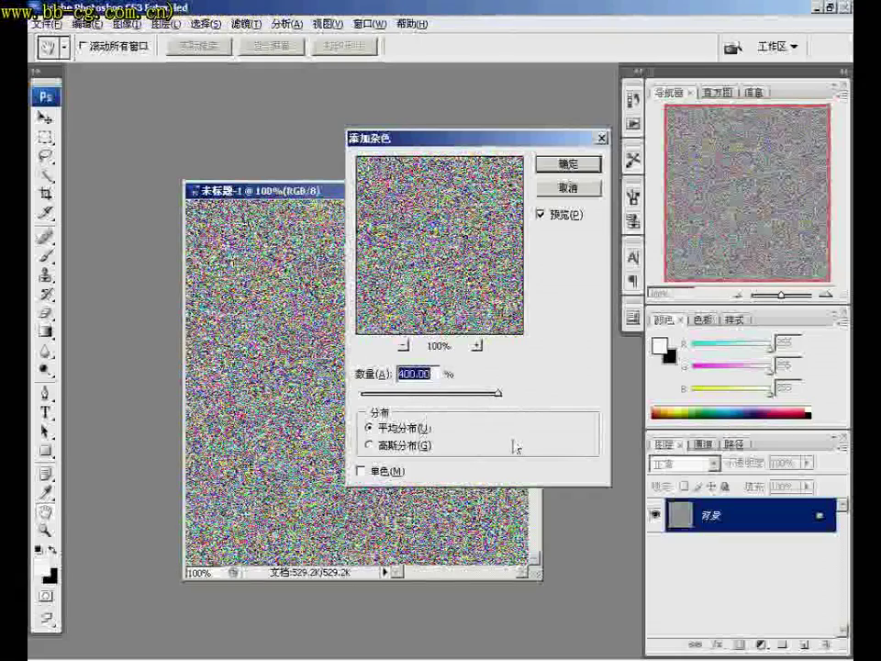
{"action": "left_click", "coordinate": [376, 446]}
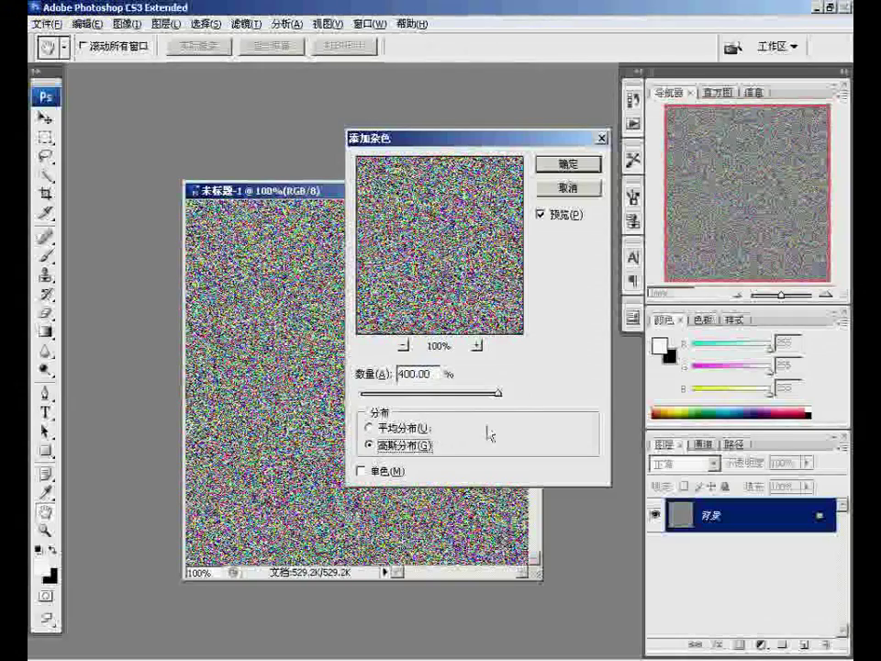
{"action": "left_click_drag", "start_coordinate": [503, 144], "coordinate": [512, 111]}
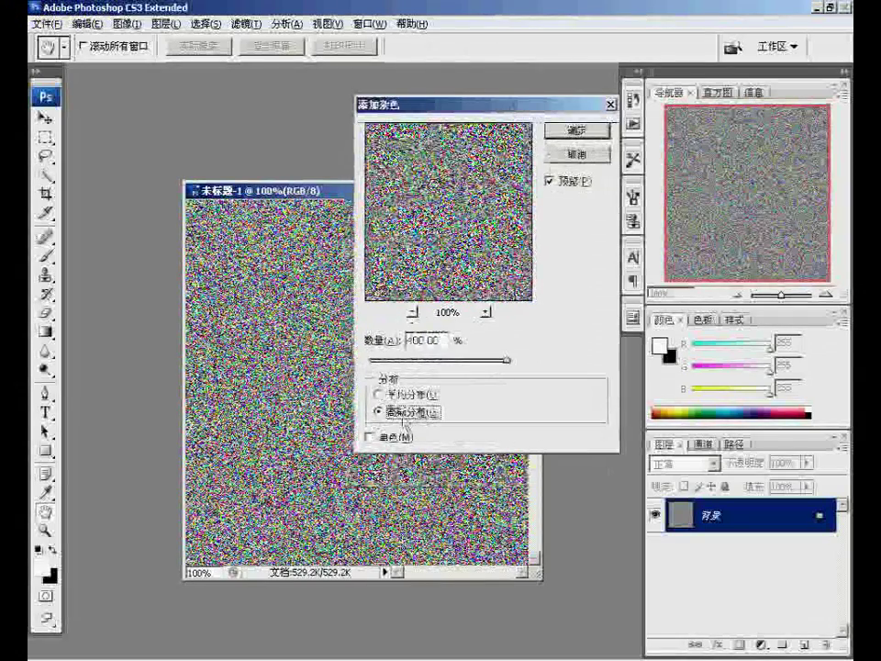
{"action": "left_click", "coordinate": [370, 439]}
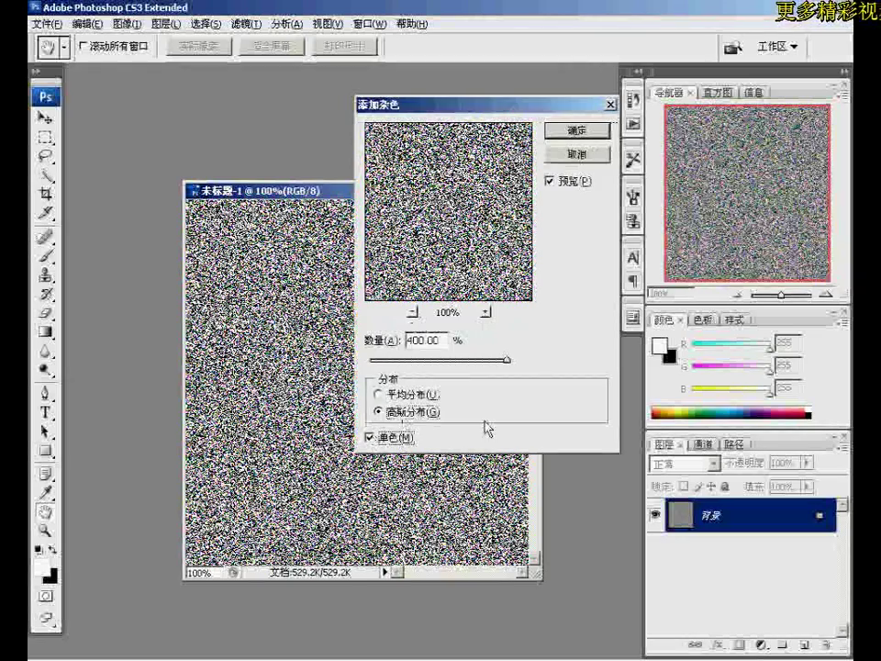
{"action": "left_click", "coordinate": [576, 130]}
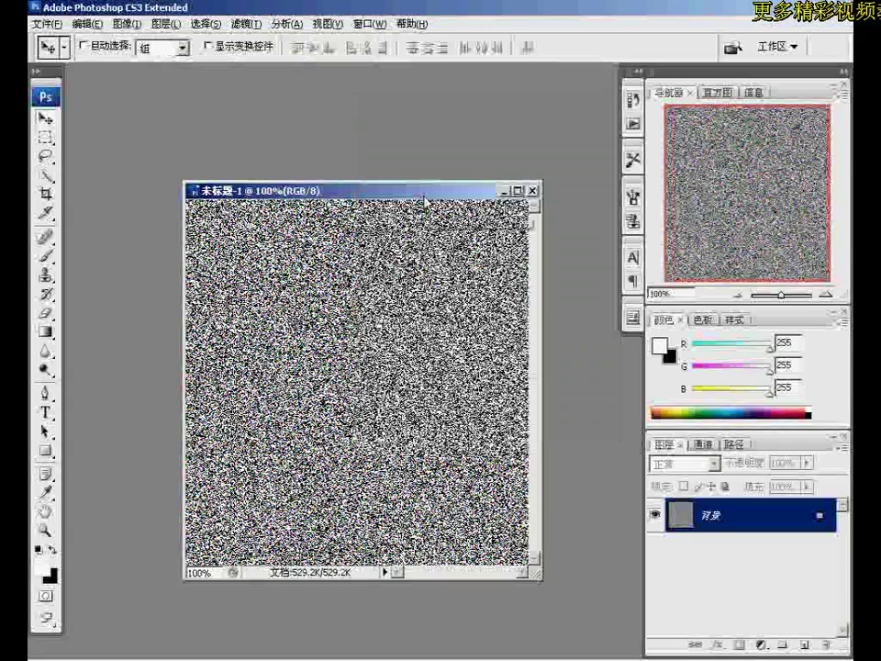
Apply the Chrome sketch filter with Detail 10 and Smoothness 10, then reapply it with Ctrl+F
{"action": "left_click_drag", "start_coordinate": [424, 197], "coordinate": [448, 142]}
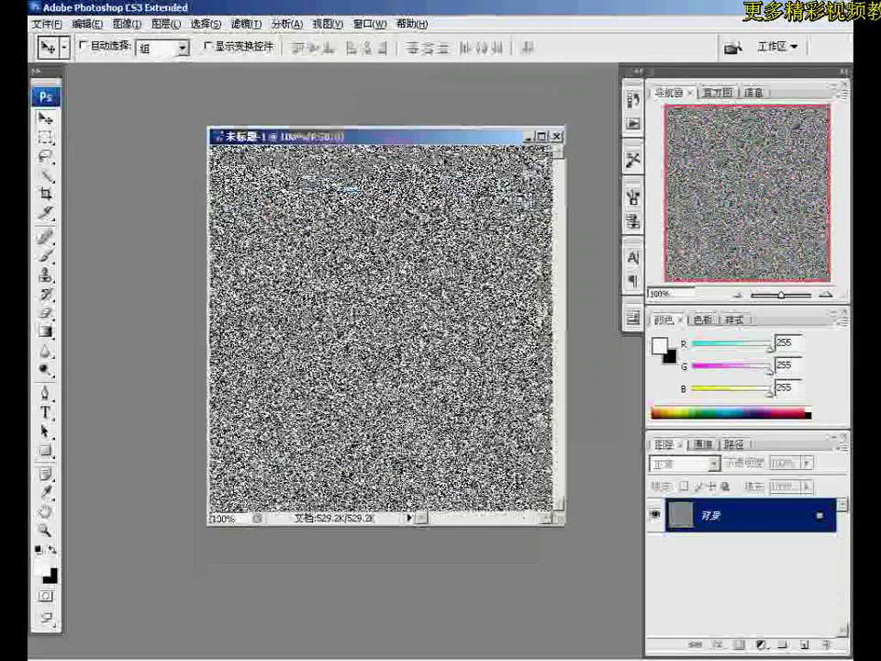
{"action": "left_click", "coordinate": [244, 25]}
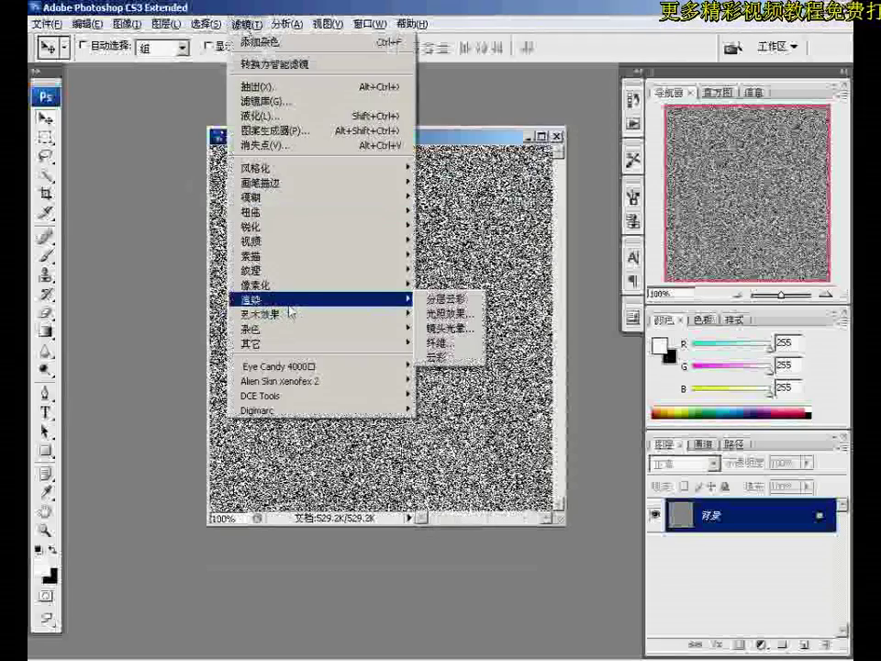
{"action": "mouse_move", "coordinate": [276, 257]}
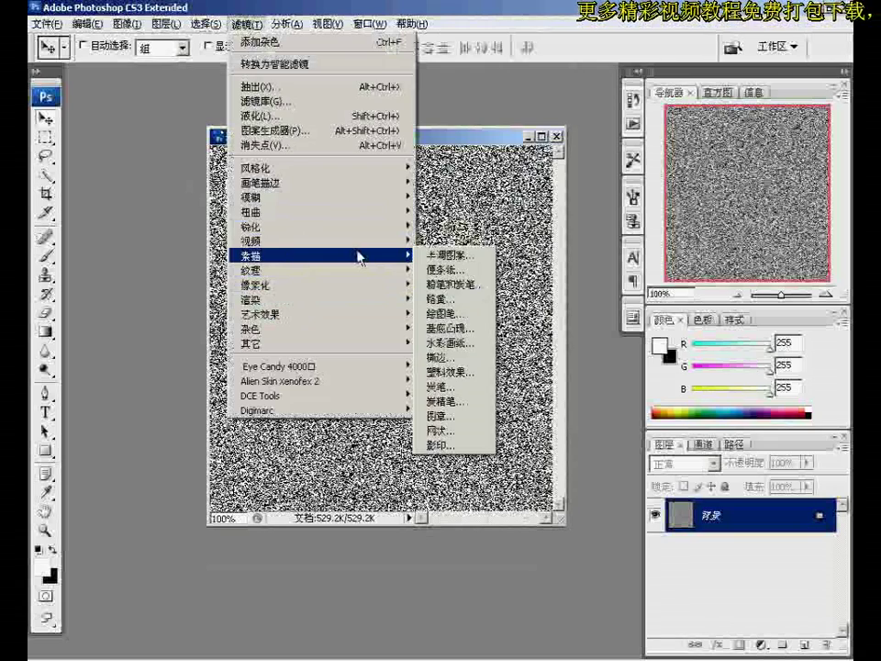
{"action": "left_click", "coordinate": [445, 299]}
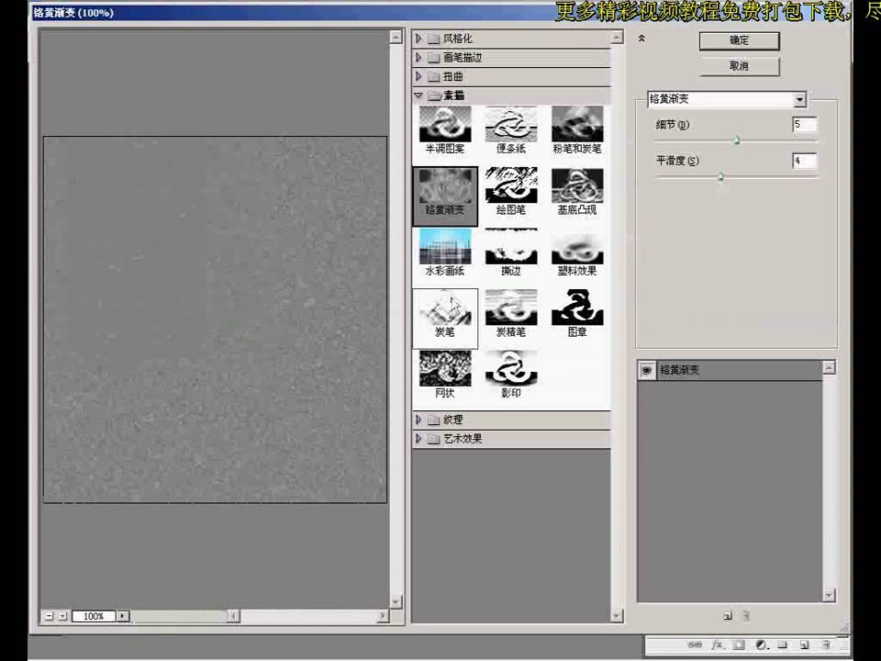
{"action": "left_click_drag", "start_coordinate": [737, 140], "coordinate": [843, 142]}
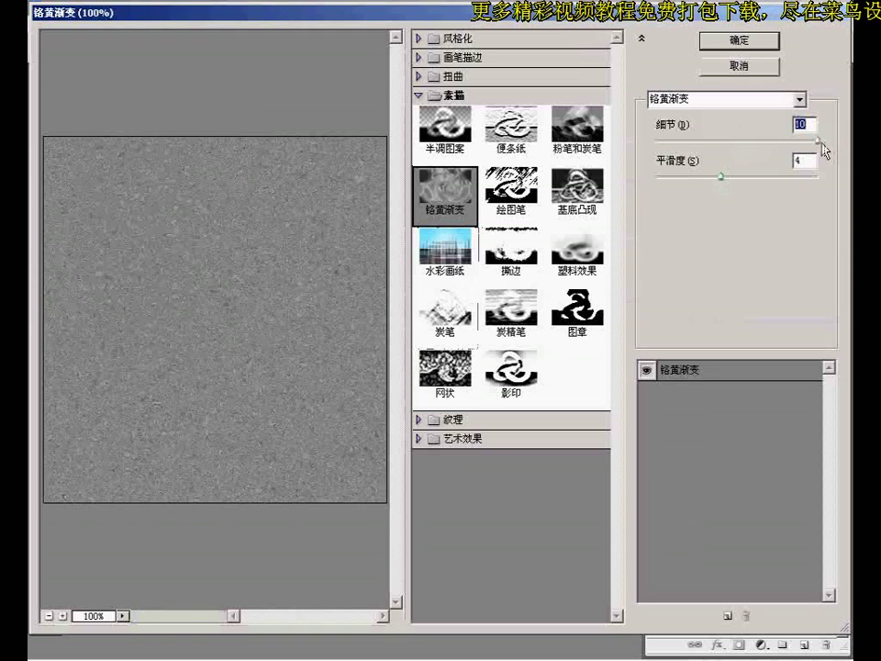
{"action": "left_click", "coordinate": [721, 179]}
{"action": "left_click_drag", "start_coordinate": [721, 179], "coordinate": [822, 180]}
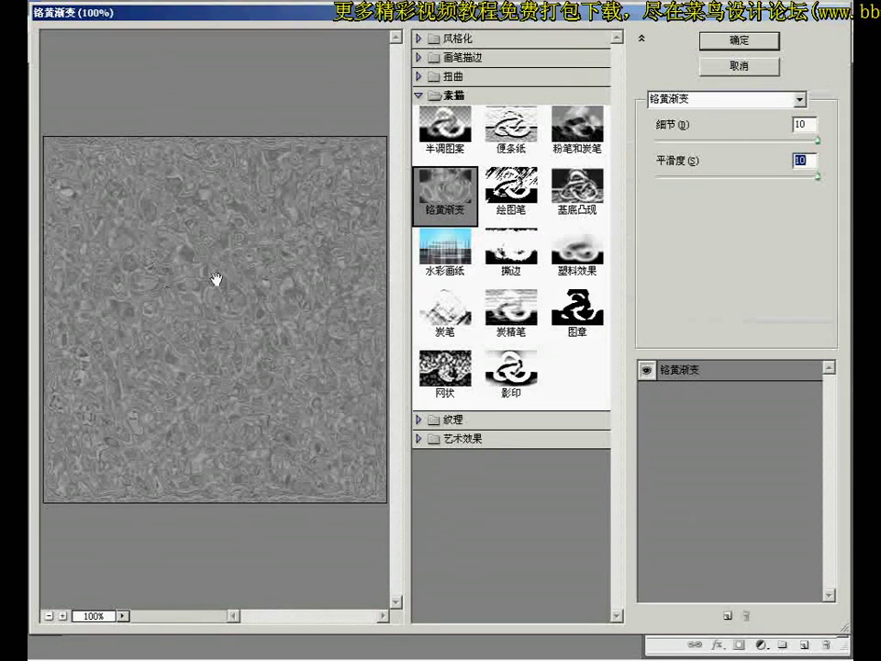
{"action": "left_click", "coordinate": [734, 42]}
{"action": "left_click_drag", "start_coordinate": [384, 140], "coordinate": [367, 138]}
{"action": "key", "text": "ctrl+f"}
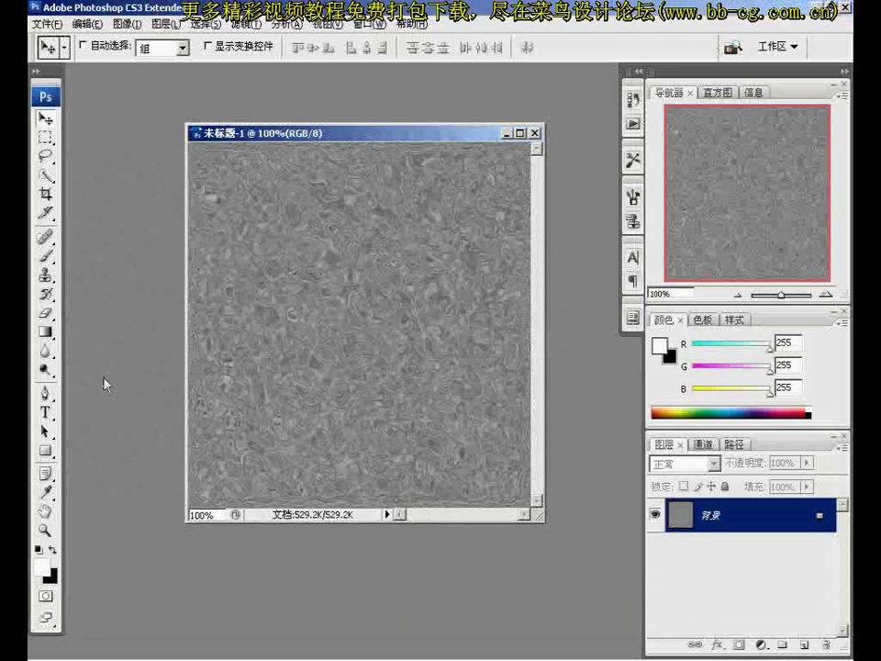
Type 'water' as white 72 pt text, commit it and nudge it toward the centre
{"action": "key", "text": "t"}
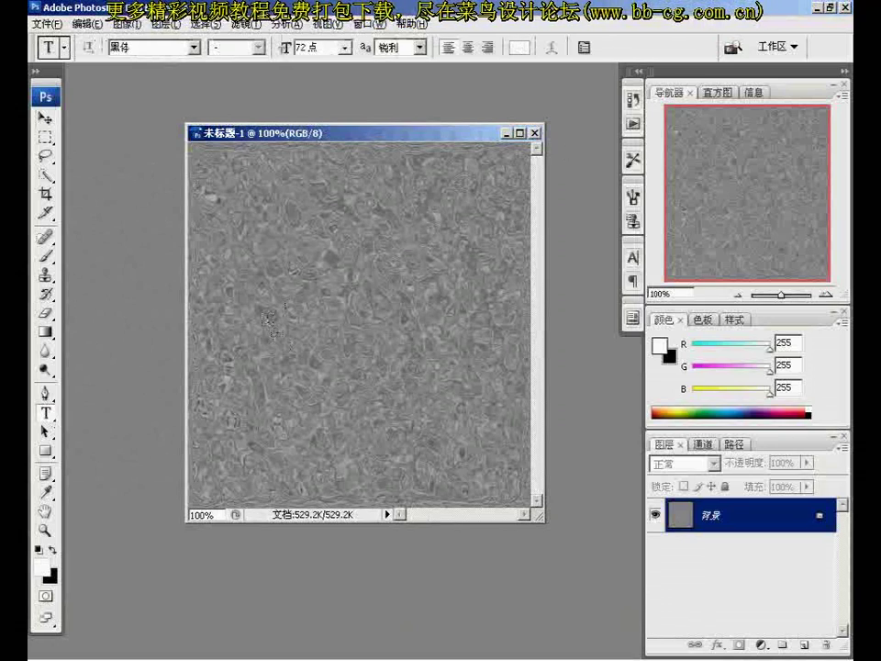
{"action": "left_click", "coordinate": [276, 328]}
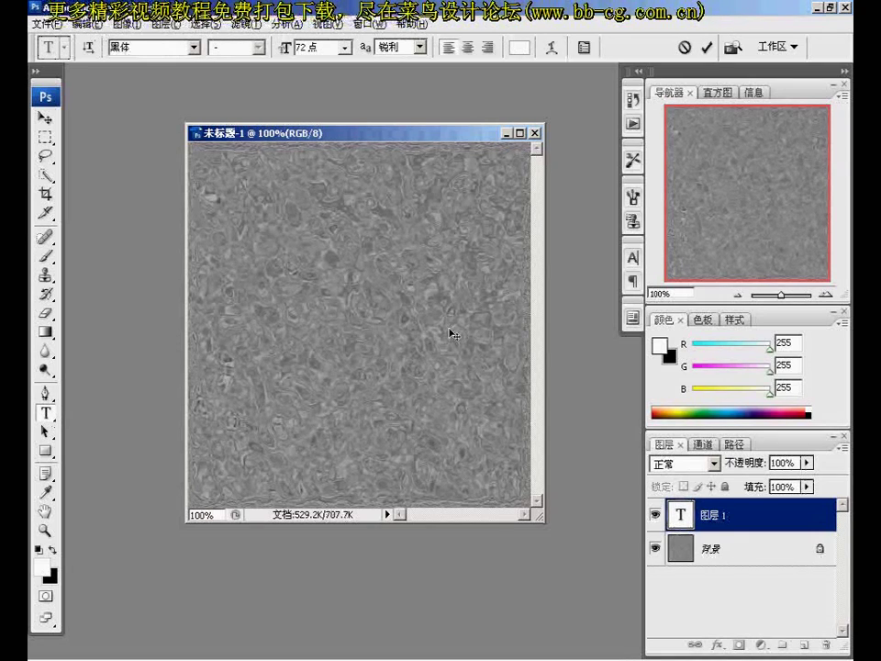
{"action": "type", "text": "war"}
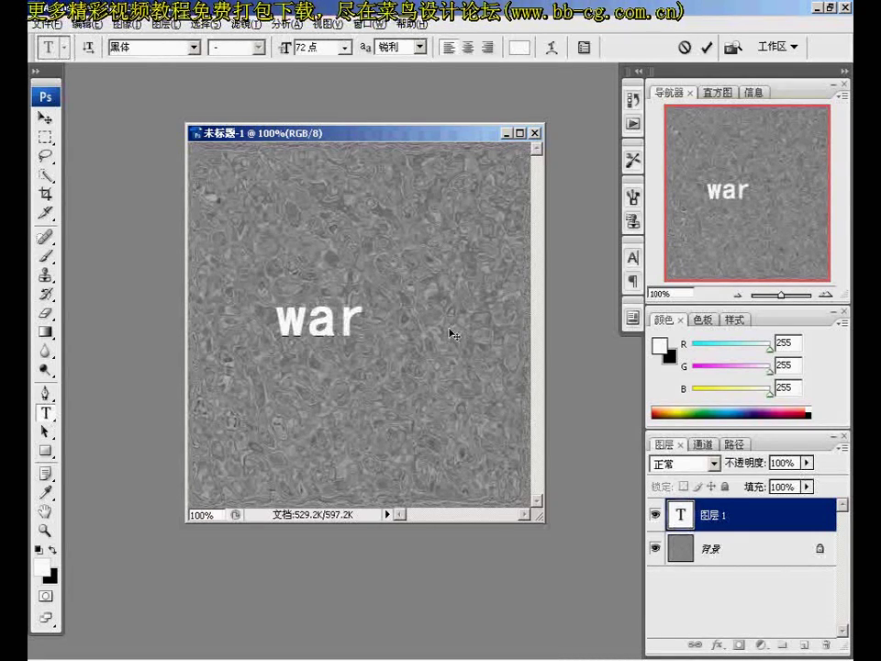
{"action": "type", "text": "e"}
{"action": "key", "text": "BackSpace"}
{"action": "key", "text": "BackSpace"}
{"action": "type", "text": "ter"}
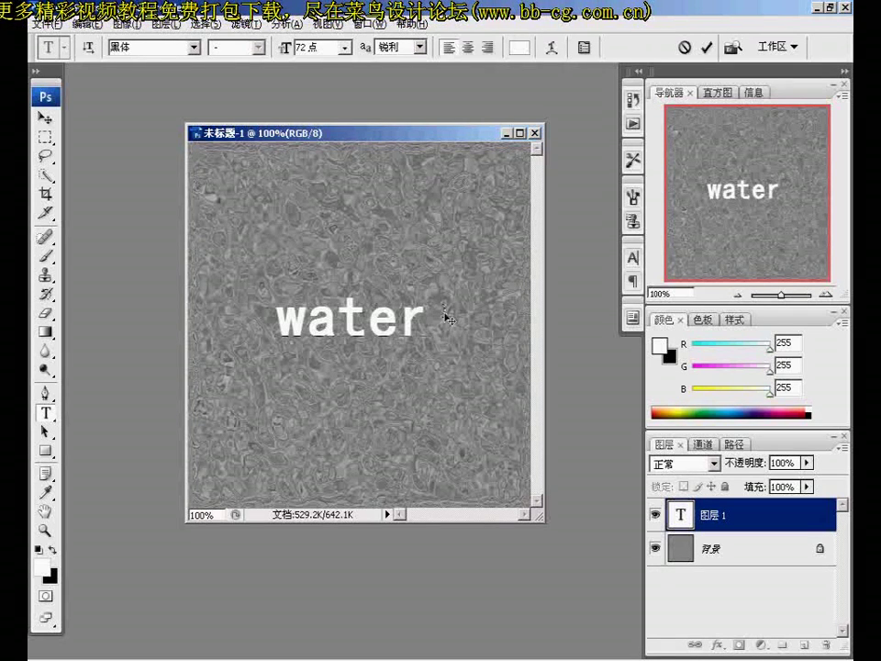
{"action": "left_click_drag", "start_coordinate": [423, 323], "coordinate": [275, 321]}
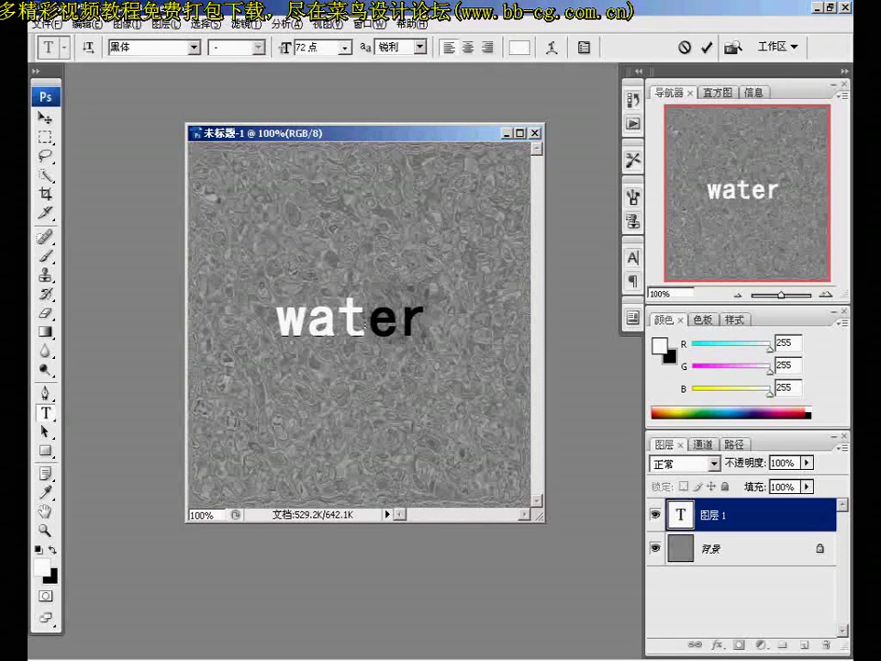
{"action": "key", "text": "ctrl+h"}
{"action": "left_click", "coordinate": [44, 118]}
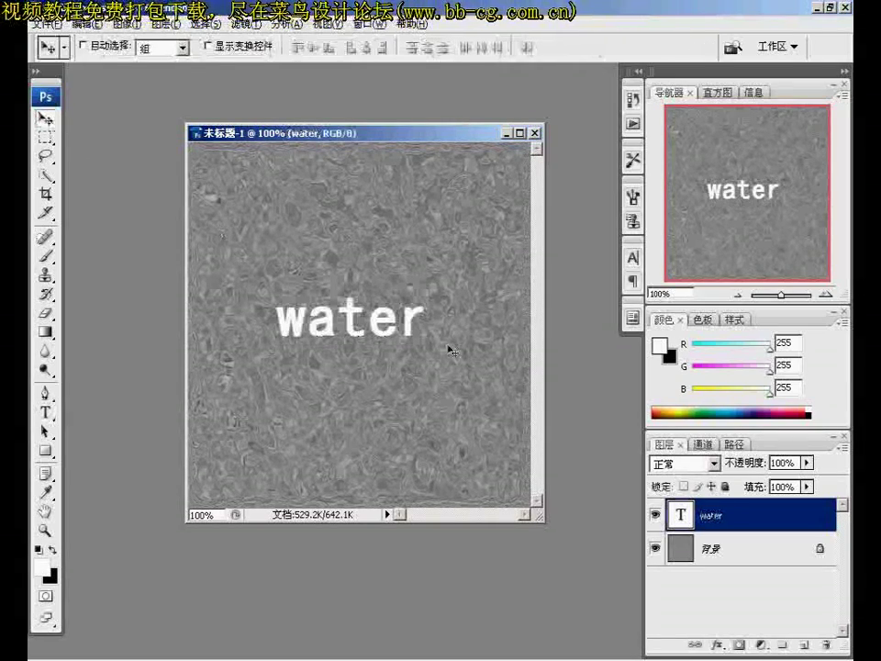
{"action": "left_click_drag", "start_coordinate": [410, 321], "coordinate": [426, 324]}
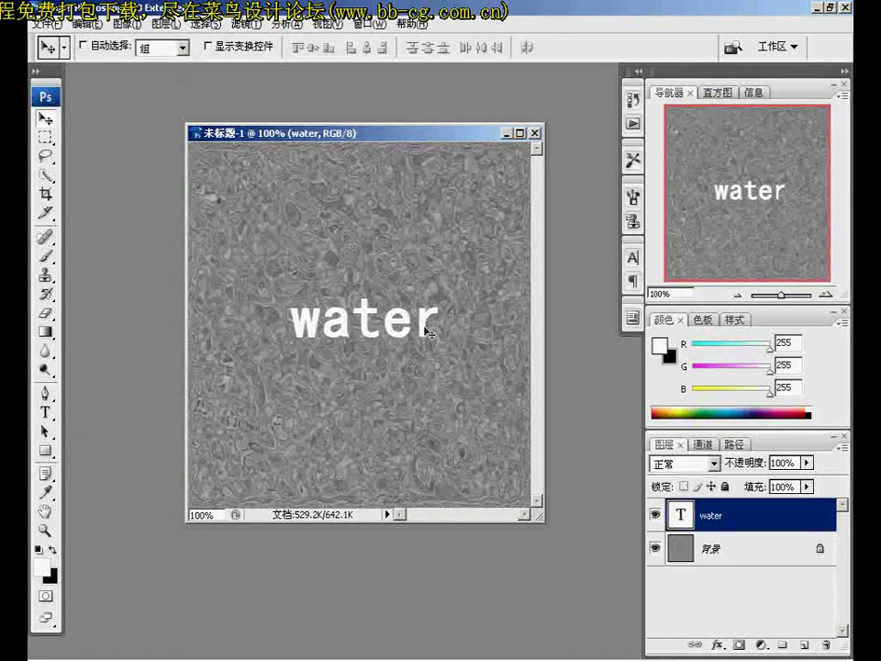
Add an 8-pixel Stroke layer style to the water text, positioned Outside
{"action": "double_click", "coordinate": [750, 519]}
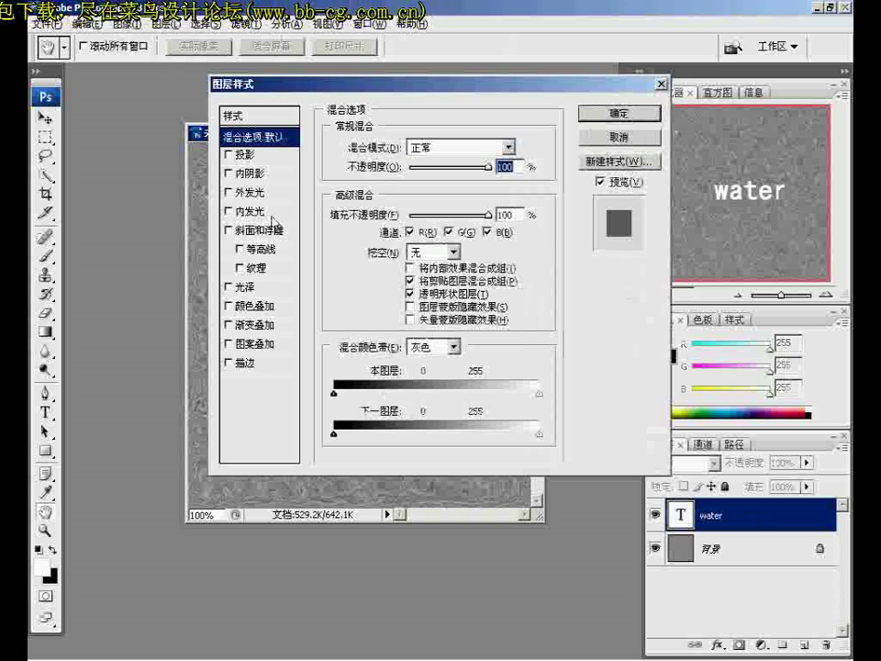
{"action": "left_click", "coordinate": [230, 363]}
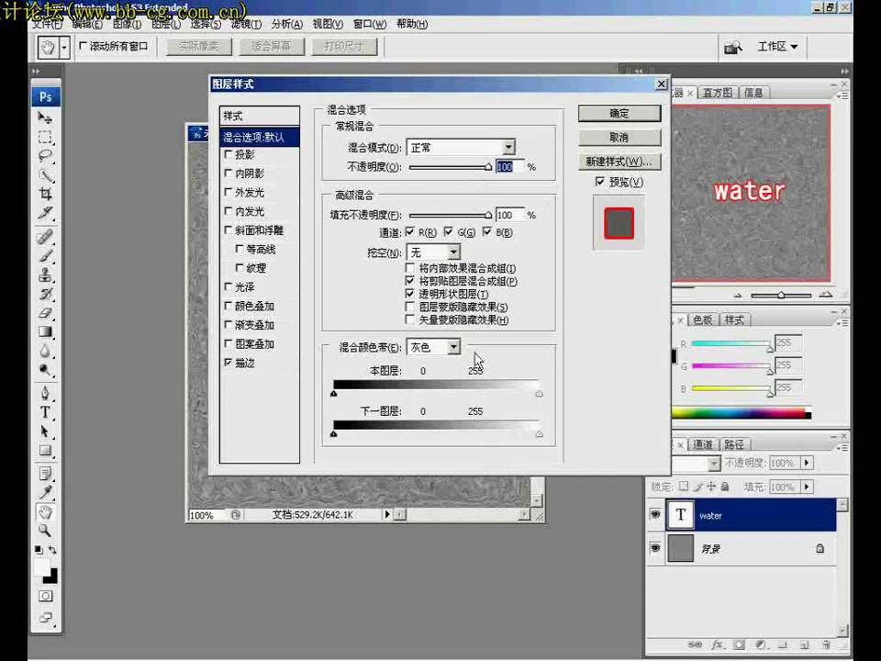
{"action": "left_click", "coordinate": [283, 367]}
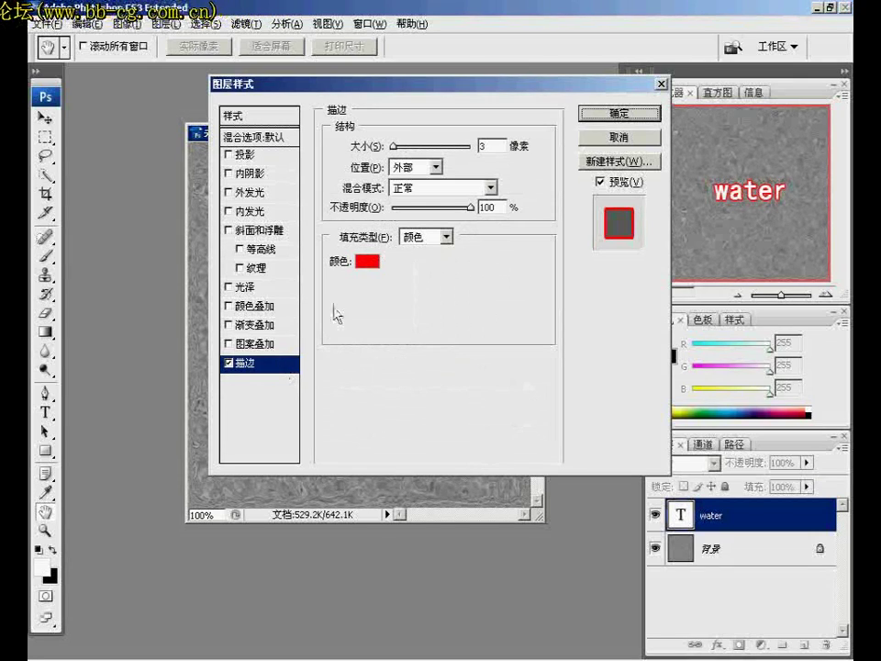
{"action": "left_click", "coordinate": [396, 147]}
{"action": "left_click_drag", "start_coordinate": [398, 149], "coordinate": [400, 150]}
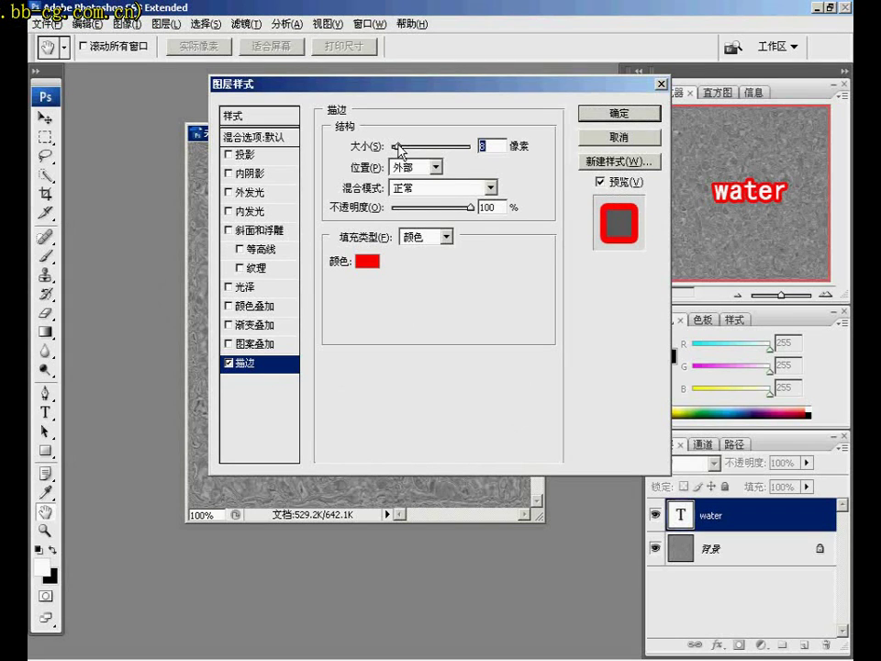
{"action": "left_click", "coordinate": [437, 167]}
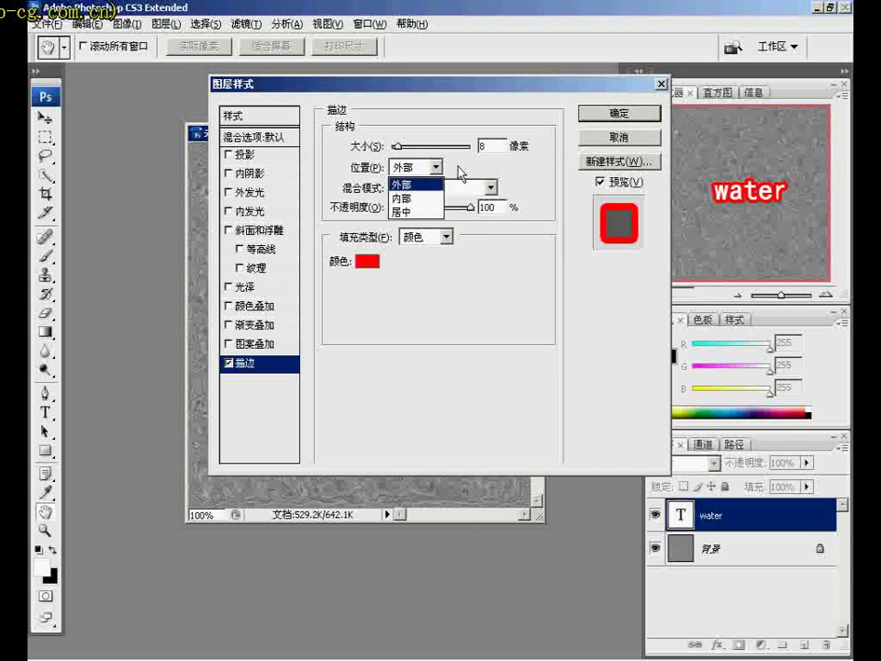
{"action": "left_click", "coordinate": [437, 168]}
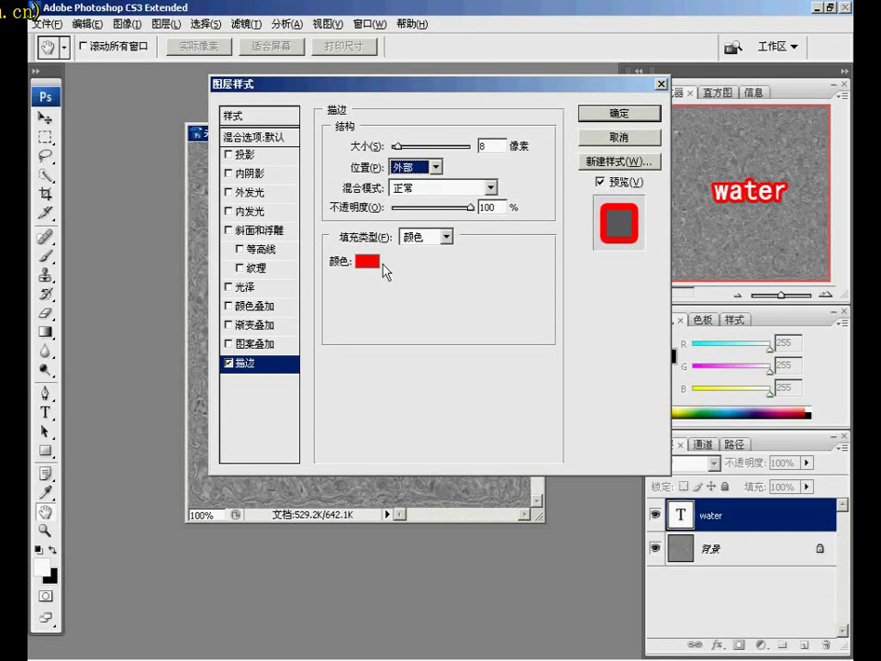
Set the stroke colour to black #000000 and apply the layer style
{"action": "left_click", "coordinate": [373, 266]}
{"action": "left_click", "coordinate": [373, 262]}
{"action": "left_click", "coordinate": [247, 370]}
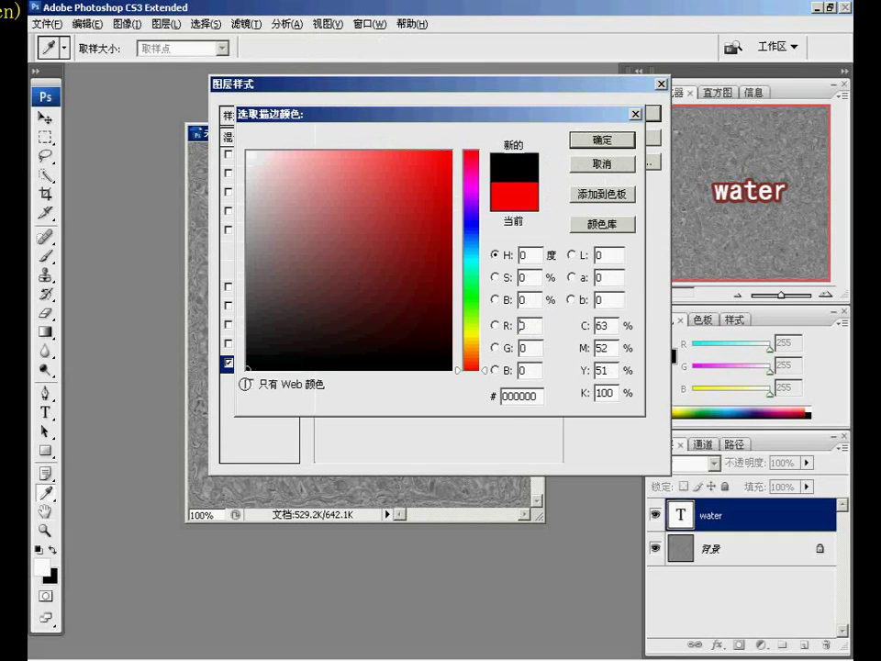
{"action": "left_click", "coordinate": [602, 140]}
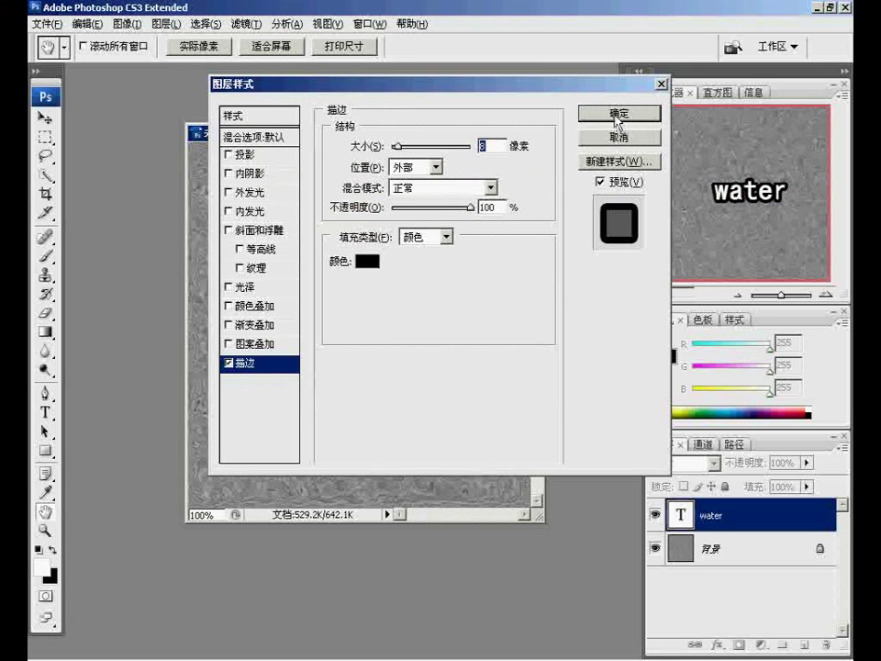
{"action": "left_click", "coordinate": [617, 114]}
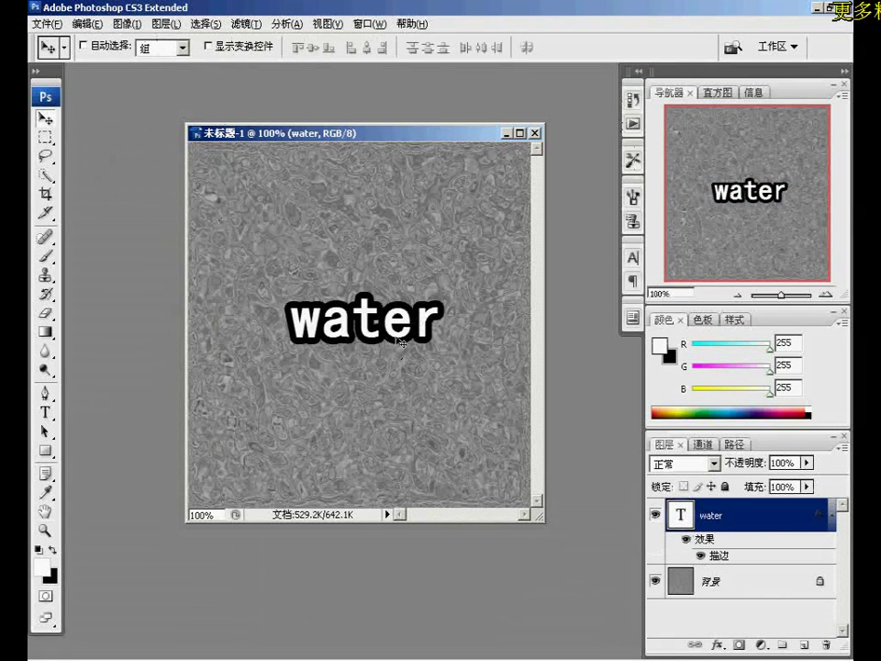
Rasterize the water type layer and merge it down into the Background
{"action": "right_click", "coordinate": [726, 516]}
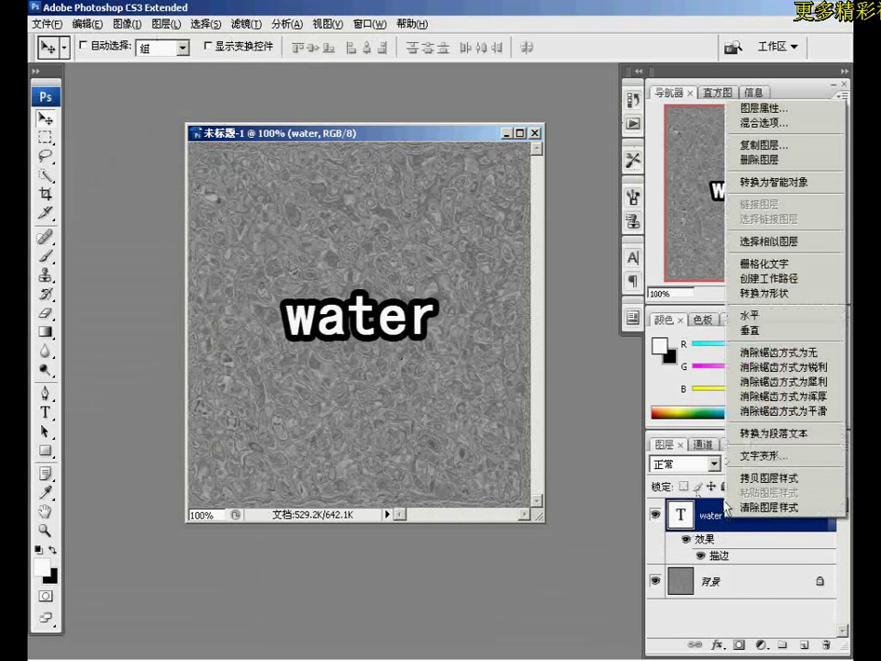
{"action": "left_click", "coordinate": [774, 266]}
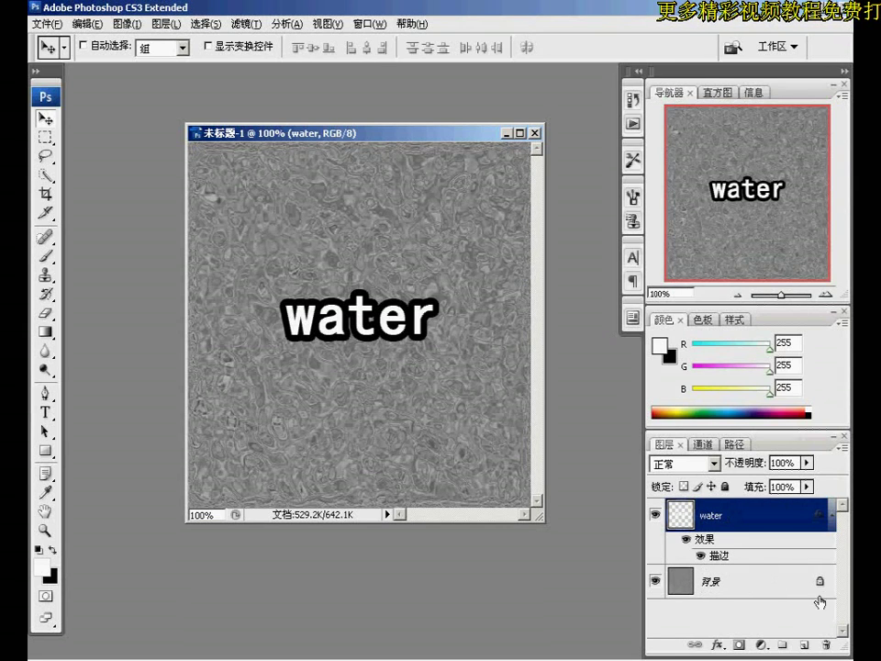
{"action": "right_click", "coordinate": [724, 523]}
{"action": "left_click", "coordinate": [714, 475]}
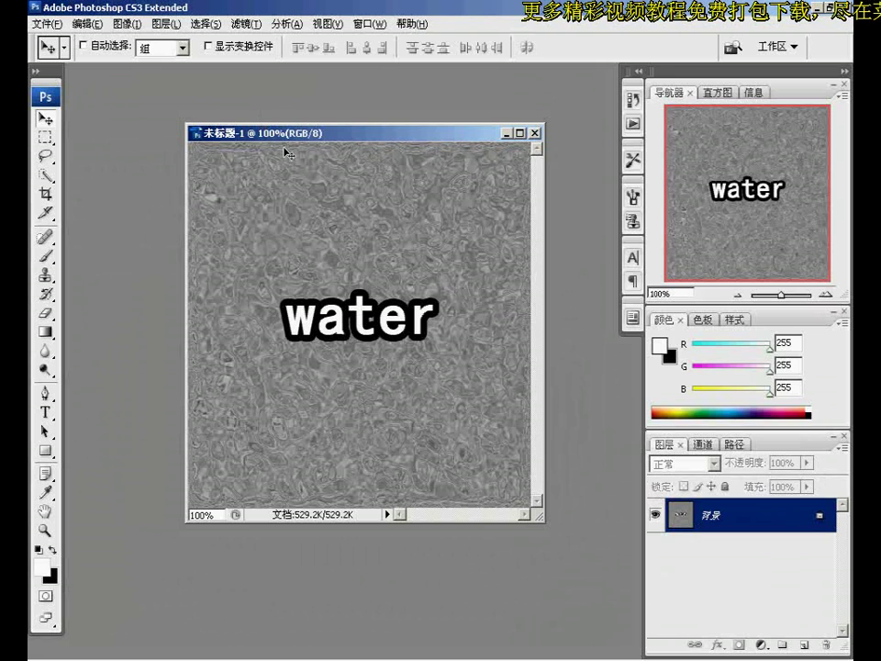
Apply Extrude with Pyramids type, size 4 and random depth 20
{"action": "left_click", "coordinate": [249, 25]}
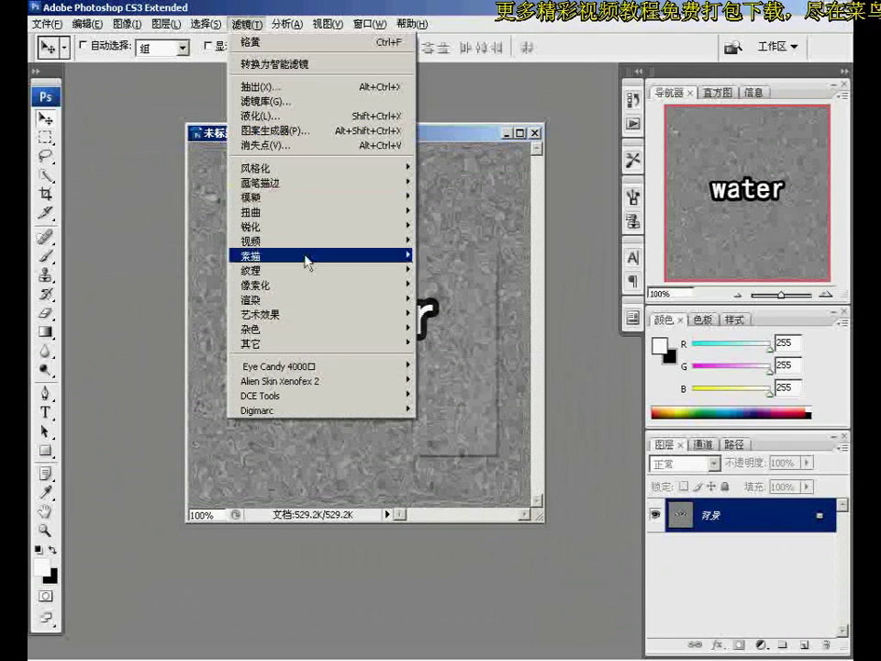
{"action": "mouse_move", "coordinate": [275, 168]}
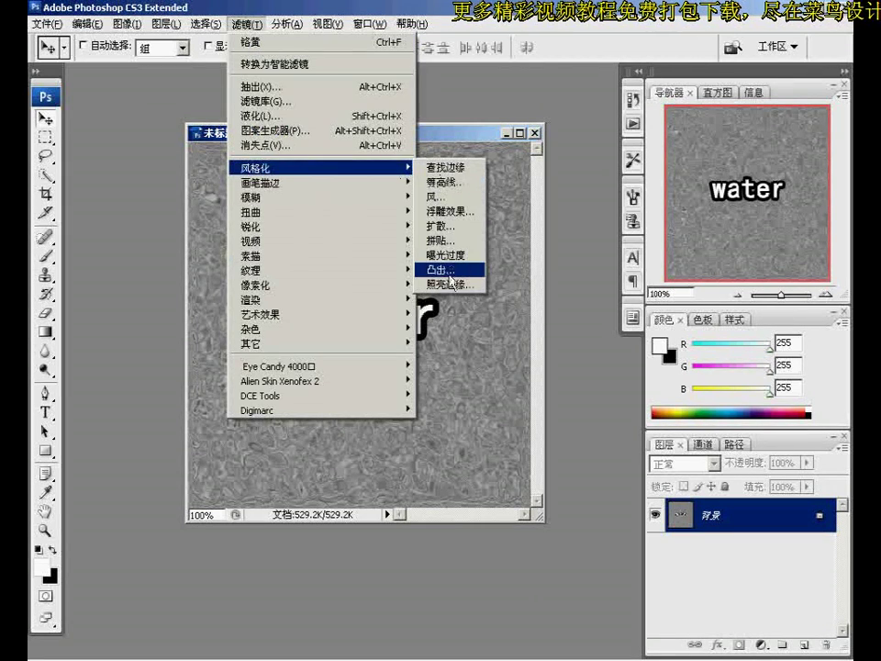
{"action": "left_click", "coordinate": [445, 270]}
{"action": "double_click", "coordinate": [339, 233]}
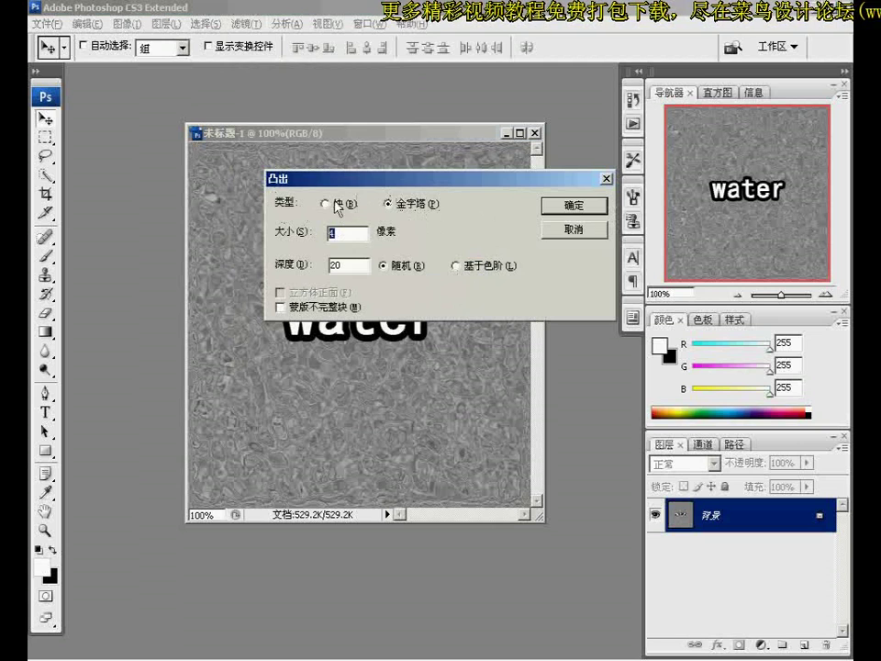
{"action": "left_click", "coordinate": [331, 204]}
{"action": "left_click", "coordinate": [392, 206]}
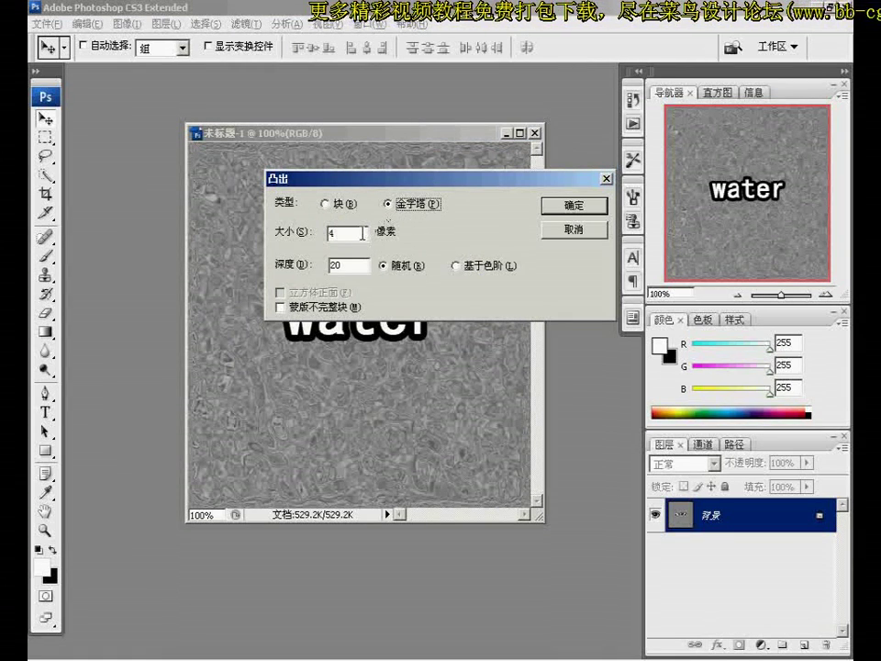
{"action": "left_click_drag", "start_coordinate": [362, 233], "coordinate": [289, 237]}
{"action": "type", "text": "5"}
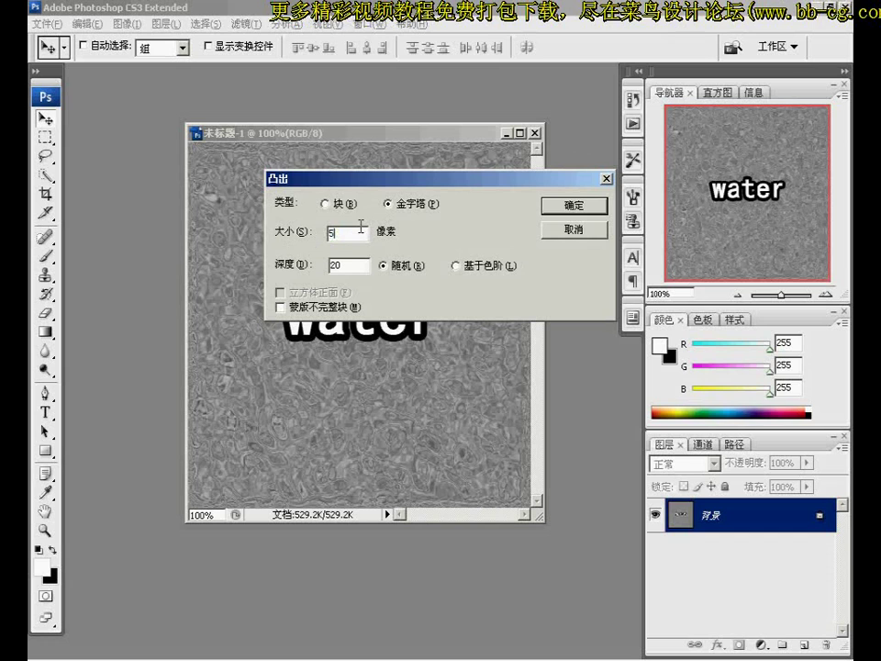
{"action": "type", "text": "4"}
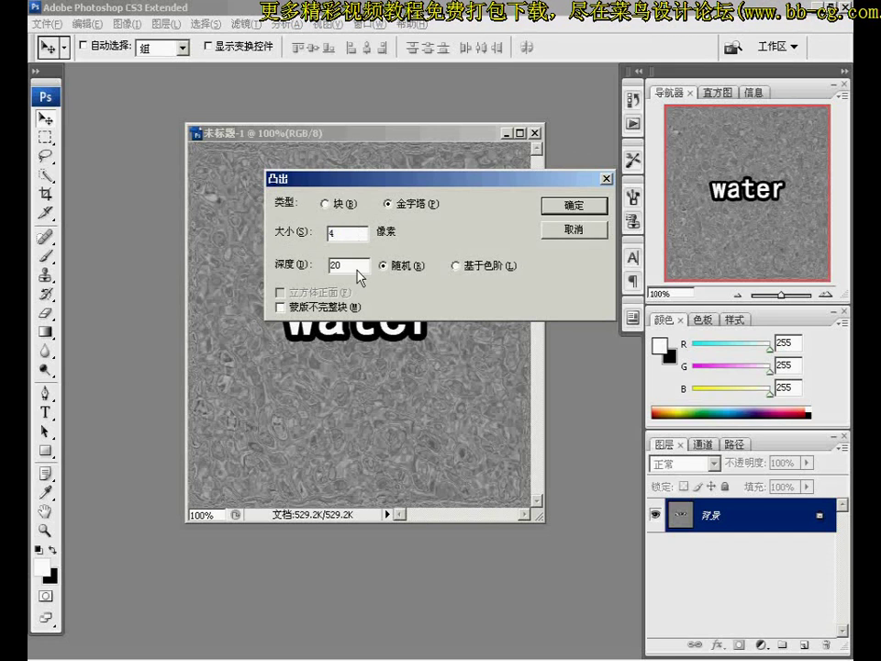
{"action": "left_click_drag", "start_coordinate": [362, 265], "coordinate": [297, 259]}
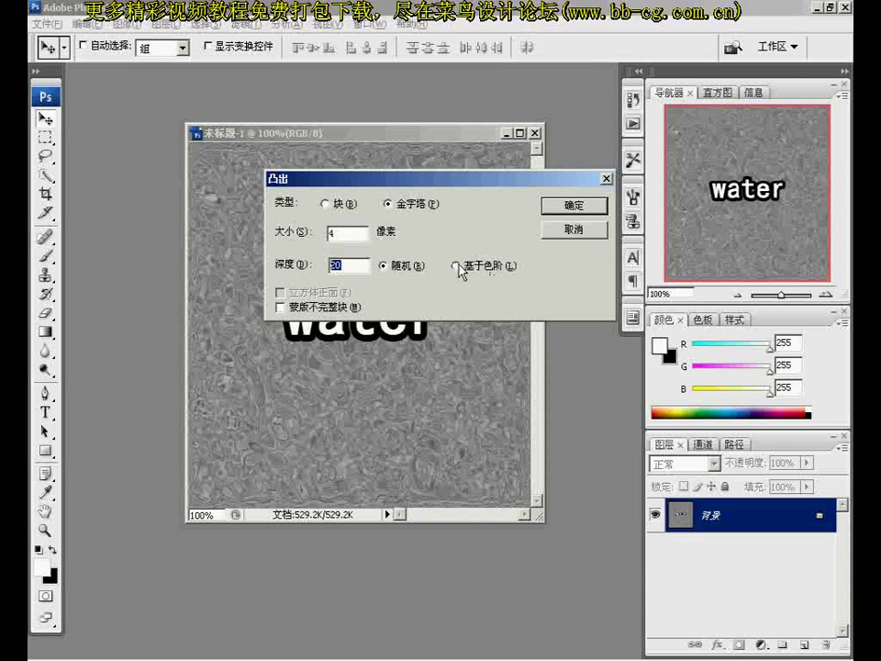
{"action": "left_click", "coordinate": [573, 207]}
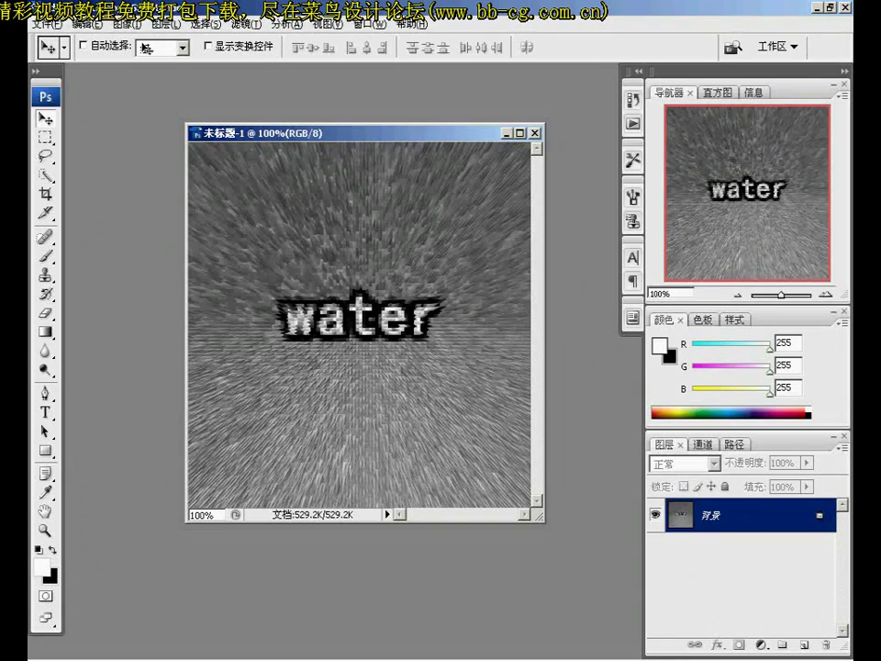
Open Hue/Saturation beside the image and preview Hue +35 with Saturation −38
{"action": "left_click", "coordinate": [128, 24]}
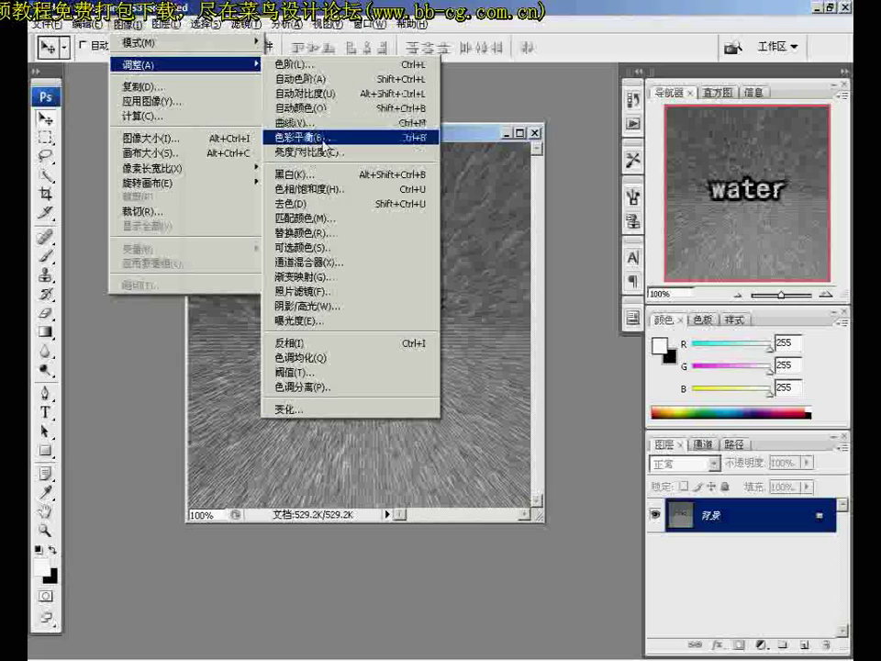
{"action": "left_click", "coordinate": [326, 190]}
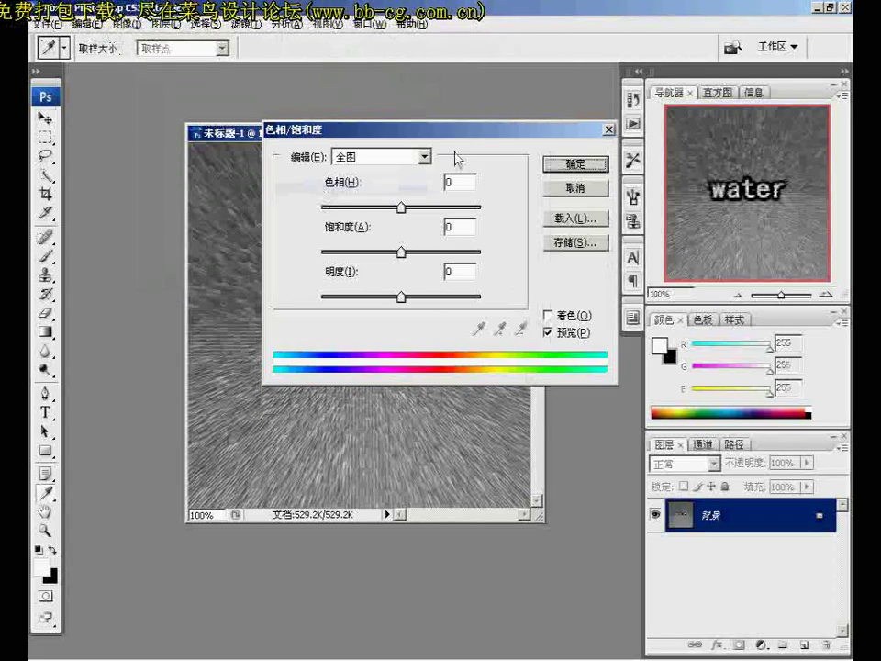
{"action": "mouse_move", "coordinate": [409, 251]}
{"action": "left_mouse_down"}
{"action": "mouse_move", "coordinate": [357, 298]}
{"action": "mouse_move", "coordinate": [415, 340]}
{"action": "left_mouse_up"}
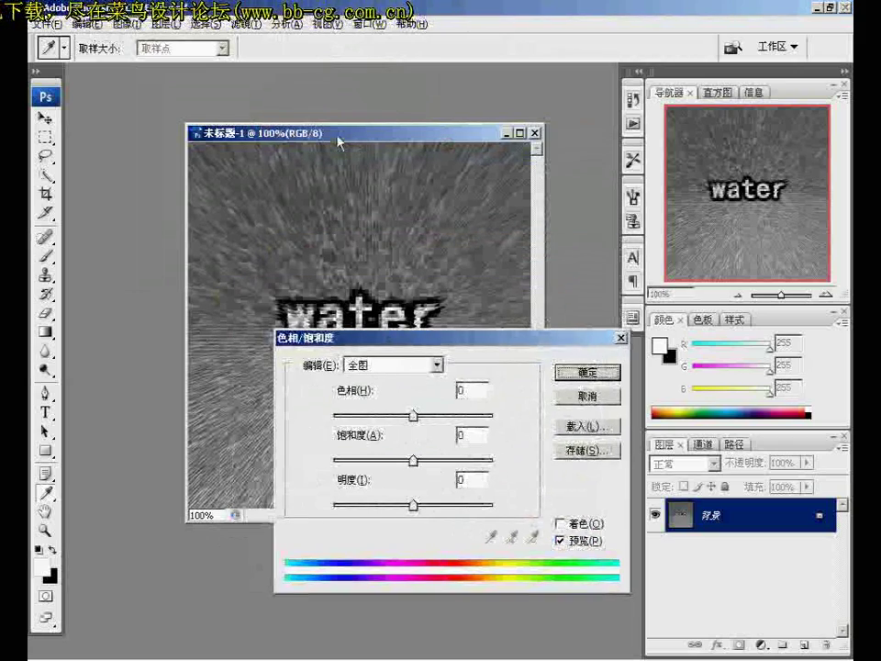
{"action": "mouse_move", "coordinate": [493, 346]}
{"action": "left_mouse_down"}
{"action": "mouse_move", "coordinate": [528, 269]}
{"action": "mouse_move", "coordinate": [667, 145]}
{"action": "left_mouse_up"}
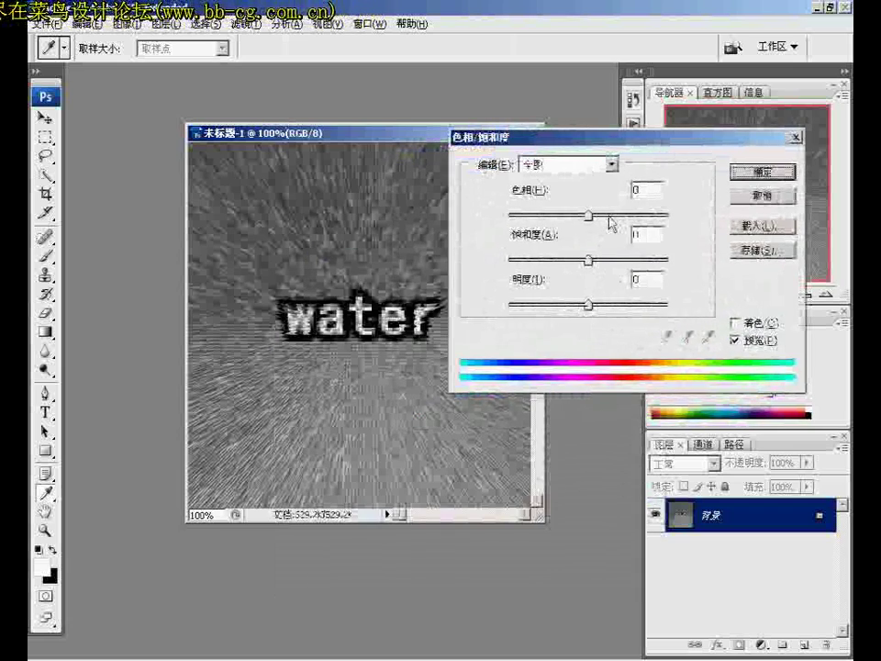
{"action": "left_click_drag", "start_coordinate": [589, 215], "coordinate": [616, 215]}
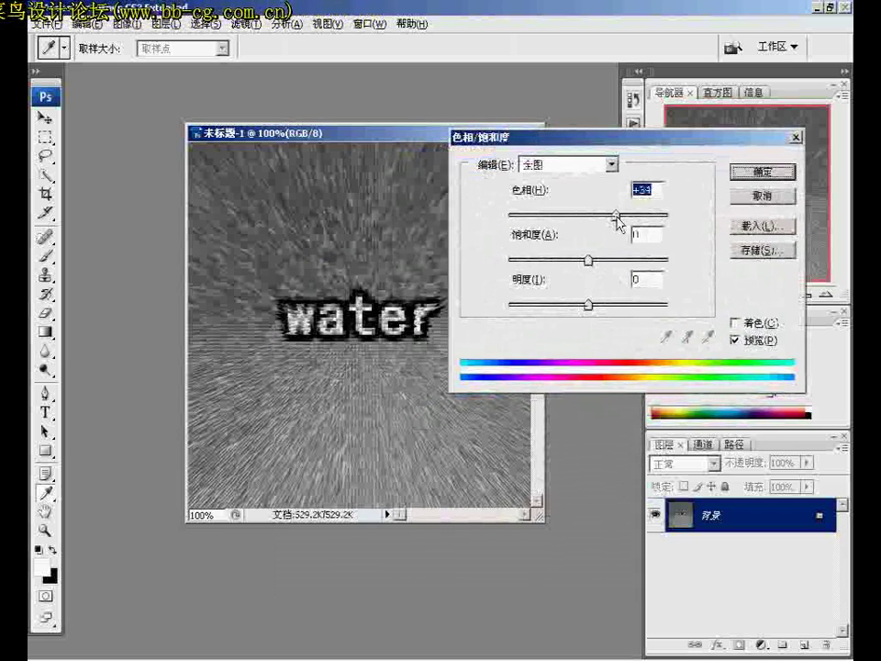
{"action": "left_click_drag", "start_coordinate": [588, 260], "coordinate": [541, 260]}
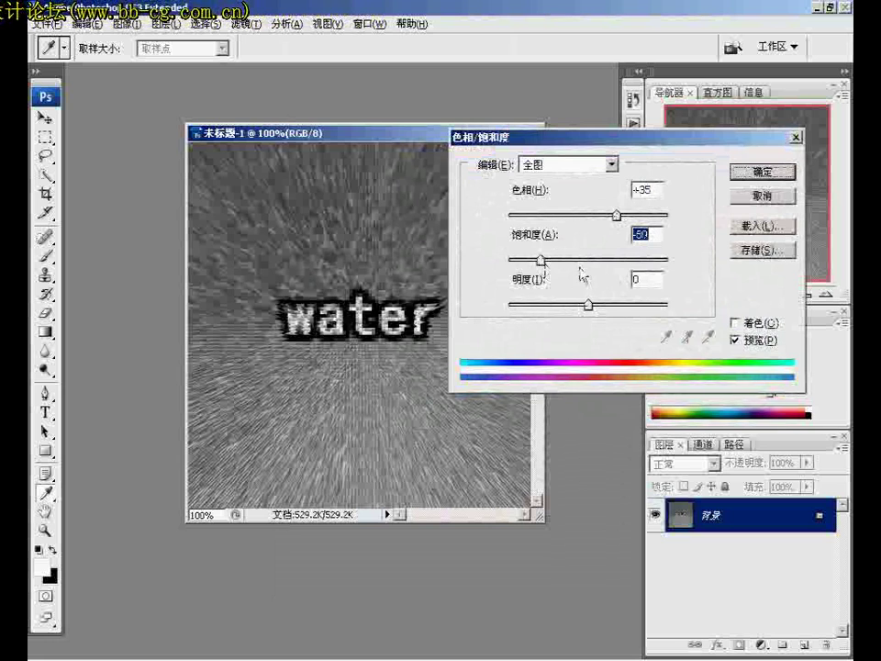
{"action": "mouse_move", "coordinate": [541, 259]}
{"action": "left_mouse_down"}
{"action": "mouse_move", "coordinate": [608, 261]}
{"action": "mouse_move", "coordinate": [557, 261]}
{"action": "left_mouse_up"}
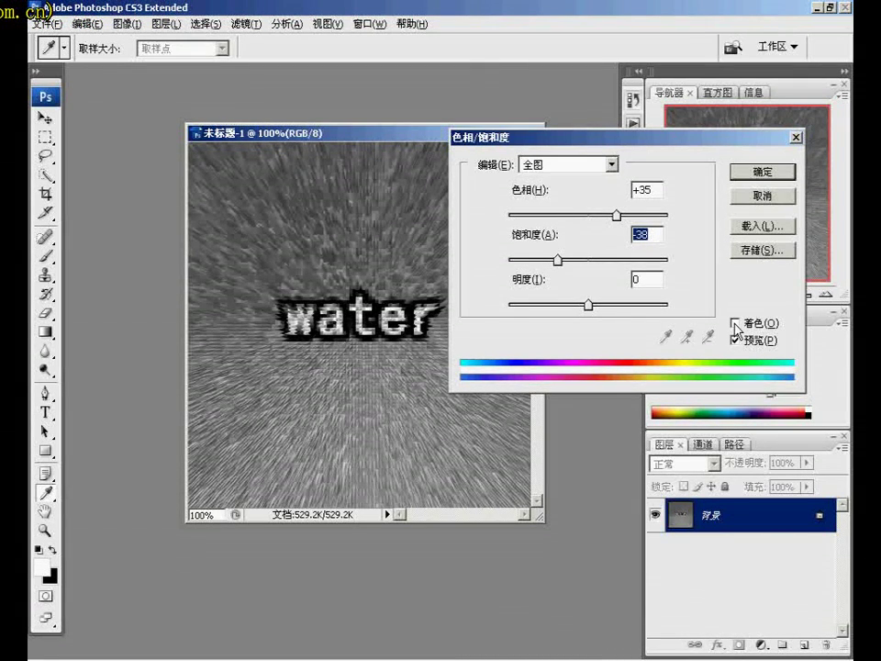
Tick Colorize, set Hue 209, Saturation 41, Lightness +10, and apply it
{"action": "left_click", "coordinate": [736, 324]}
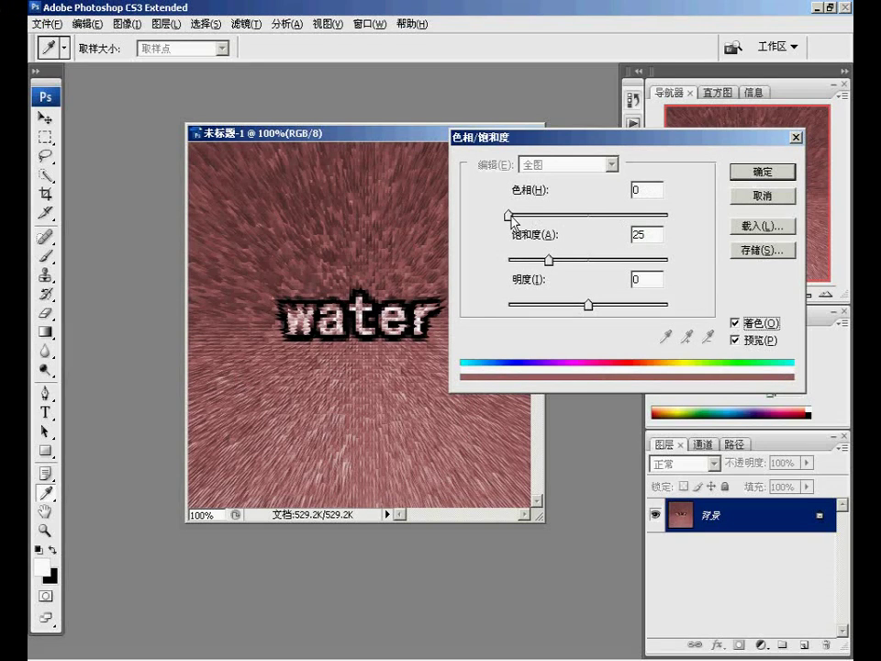
{"action": "left_click_drag", "start_coordinate": [509, 215], "coordinate": [512, 217]}
{"action": "left_click_drag", "start_coordinate": [511, 216], "coordinate": [588, 222]}
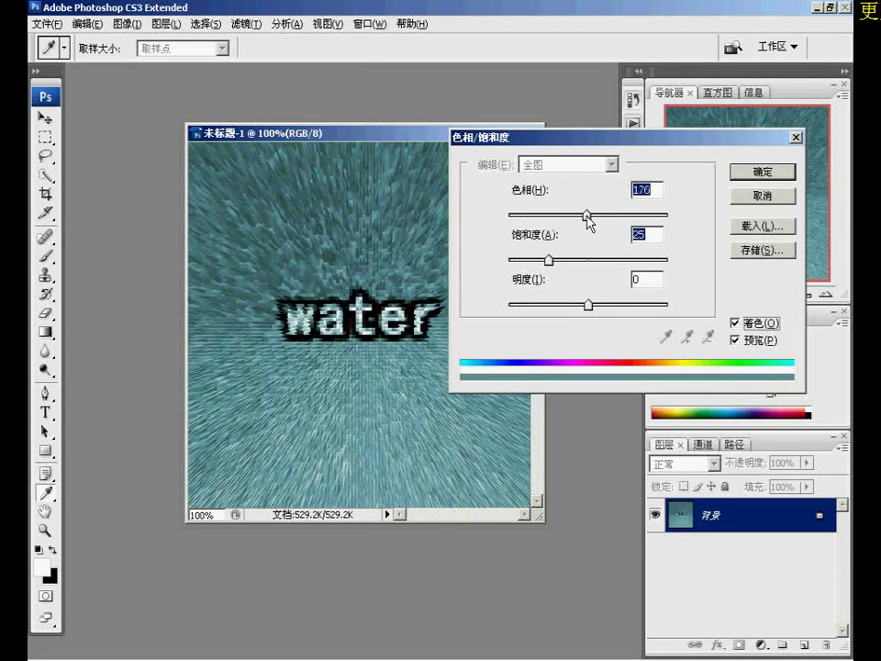
{"action": "left_click_drag", "start_coordinate": [588, 222], "coordinate": [601, 221]}
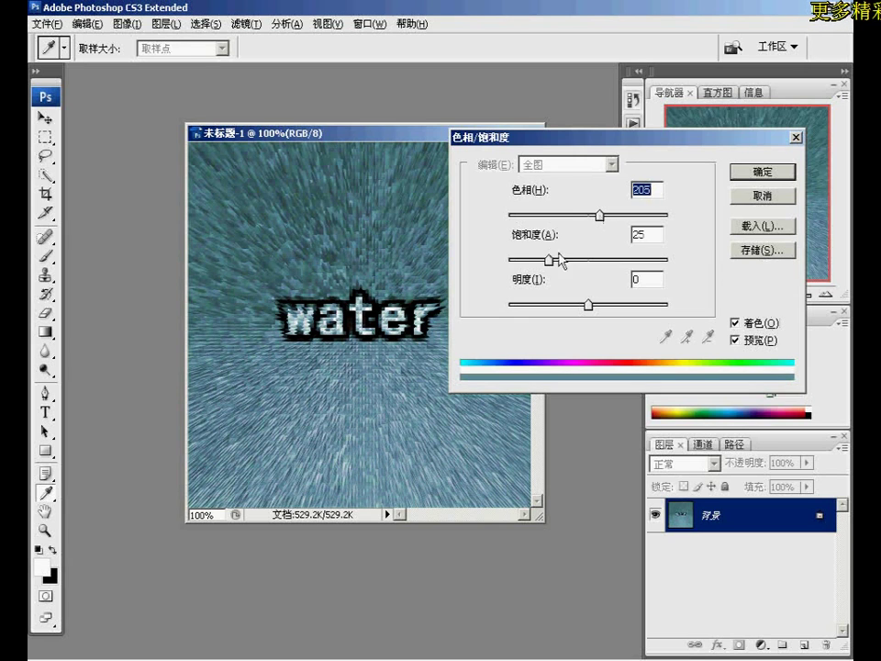
{"action": "left_click_drag", "start_coordinate": [549, 260], "coordinate": [577, 267]}
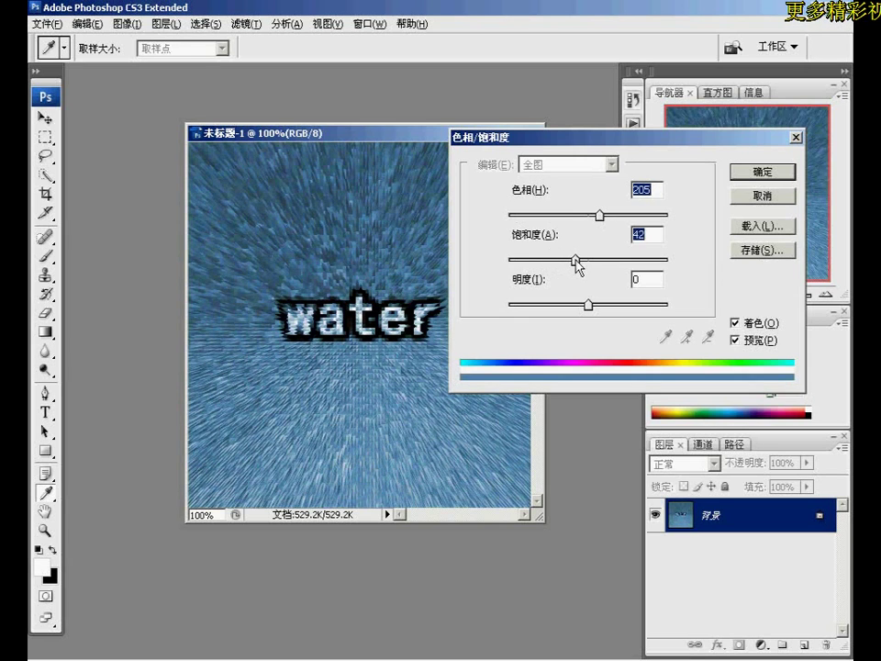
{"action": "left_click_drag", "start_coordinate": [601, 217], "coordinate": [602, 218]}
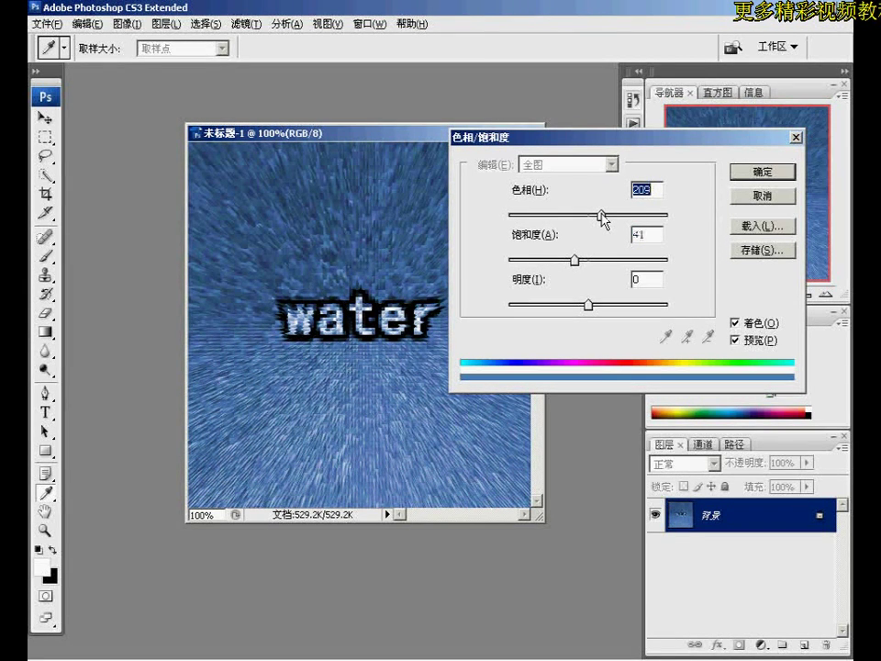
{"action": "mouse_move", "coordinate": [587, 306]}
{"action": "left_mouse_down"}
{"action": "mouse_move", "coordinate": [578, 306]}
{"action": "mouse_move", "coordinate": [597, 308]}
{"action": "left_mouse_up"}
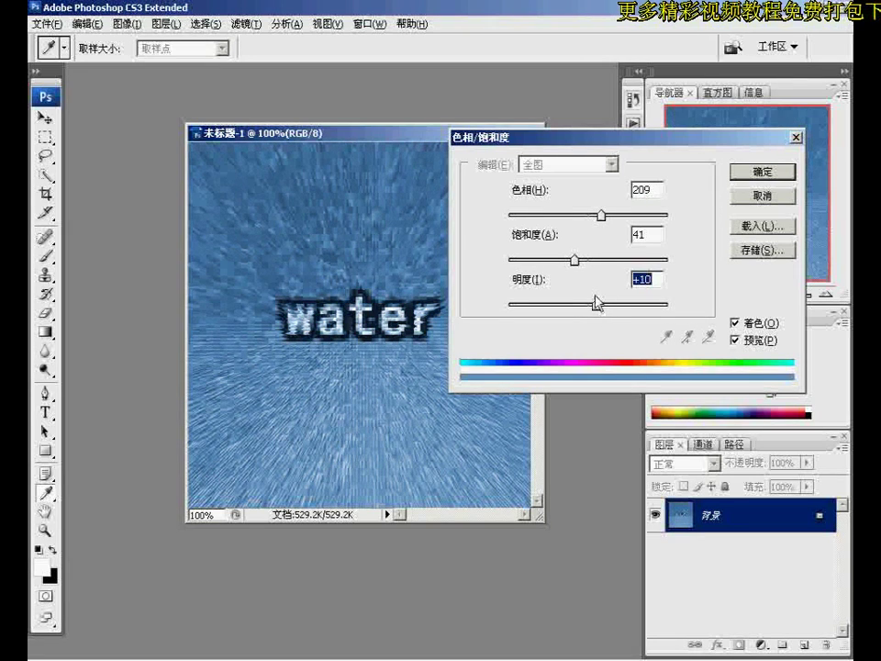
{"action": "left_click", "coordinate": [762, 172]}
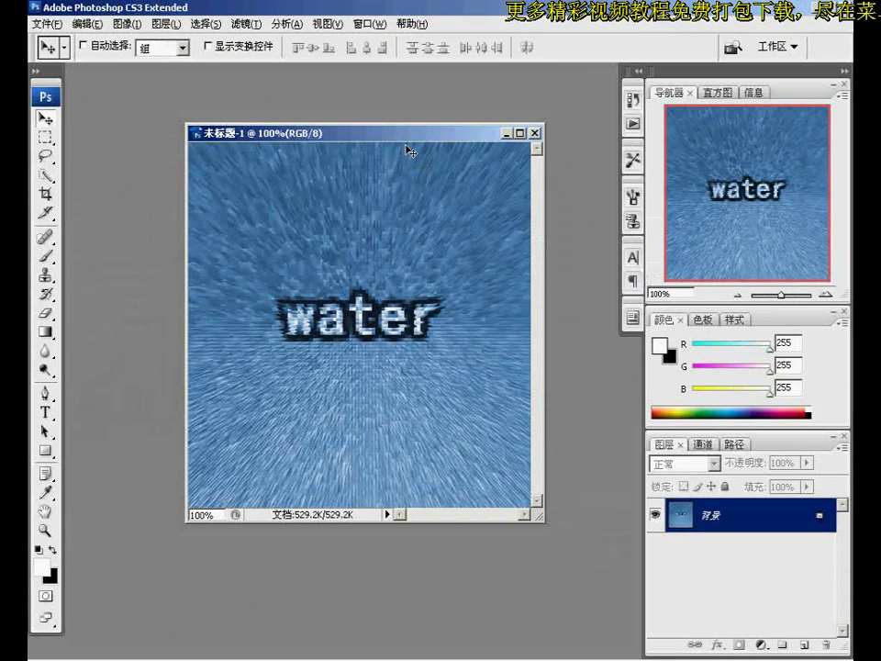
{"action": "left_click_drag", "start_coordinate": [409, 134], "coordinate": [414, 150]}
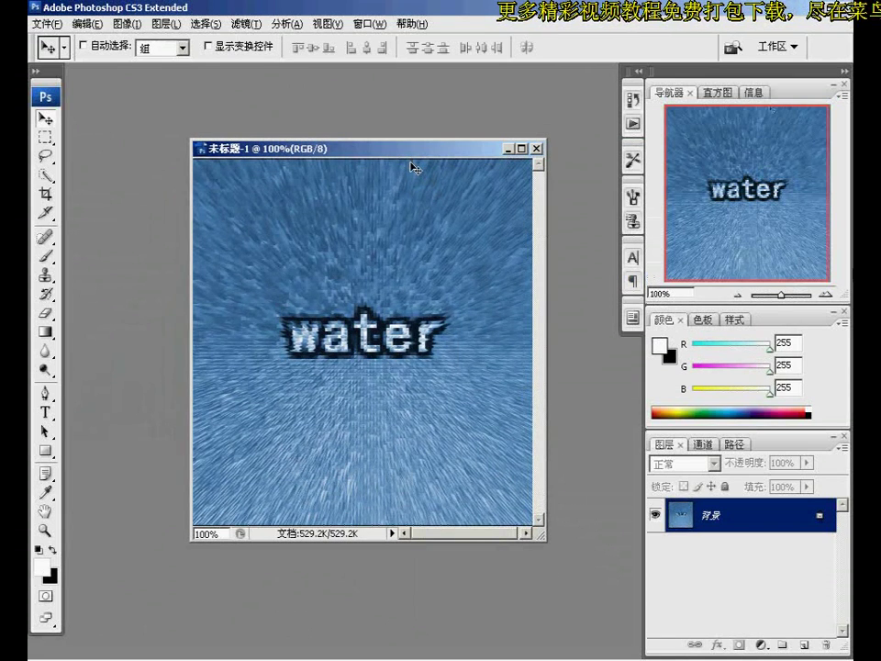